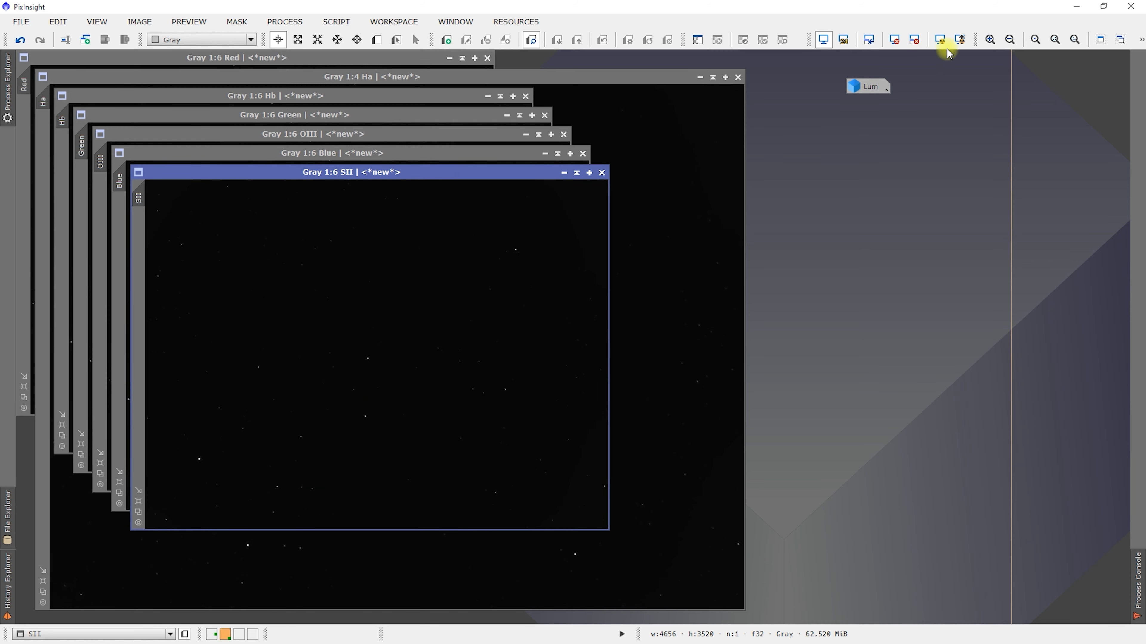
- Auto-stretch the display of the SII, Blue, OIII and Green images, iconizing each one
{"action": "left_click", "coordinate": [940, 40]}
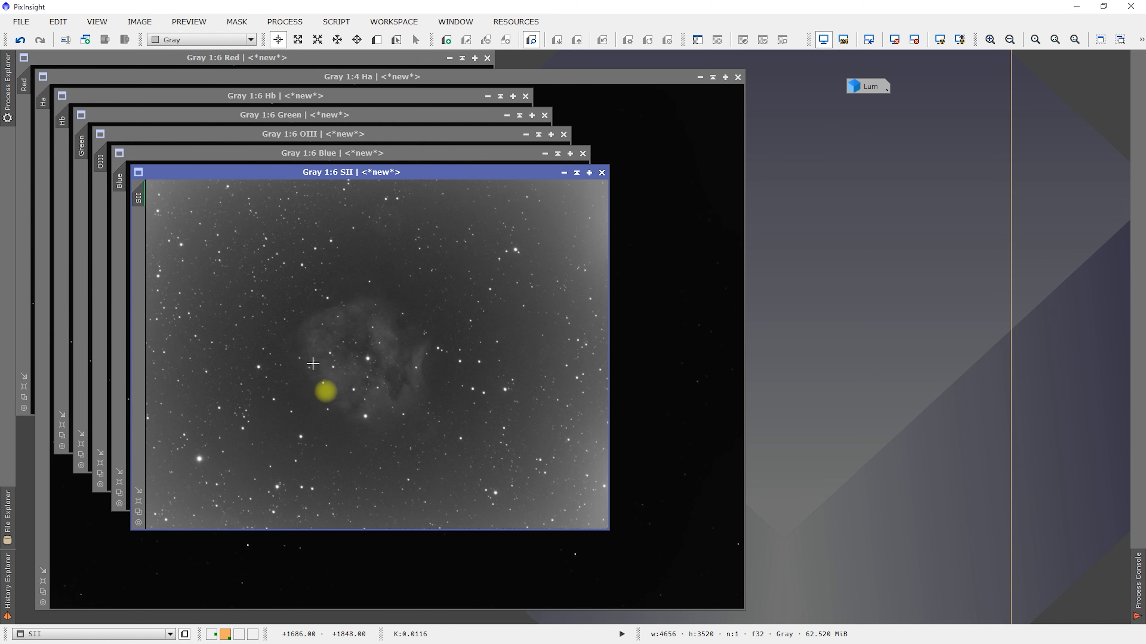
{"action": "left_click", "coordinate": [565, 173]}
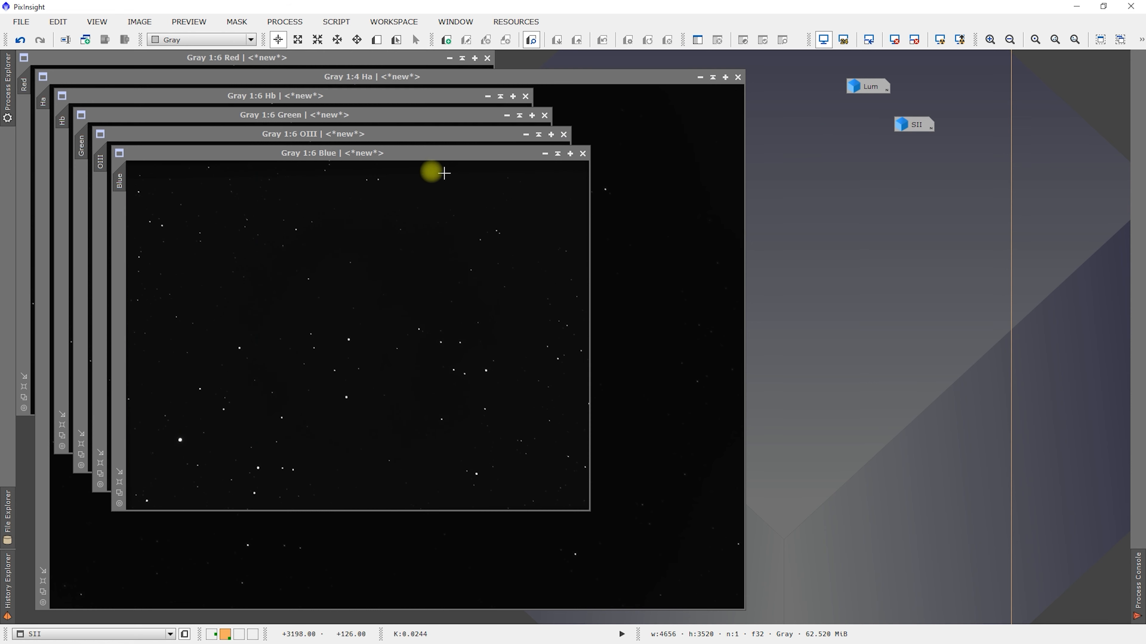
{"action": "left_click", "coordinate": [940, 40]}
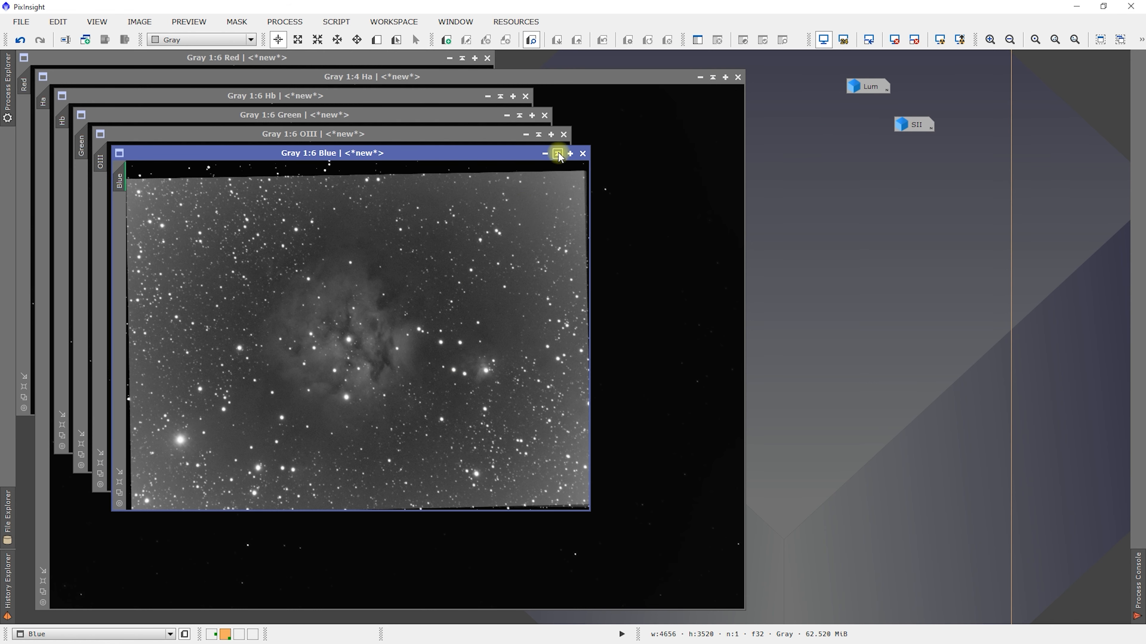
{"action": "left_click", "coordinate": [545, 154]}
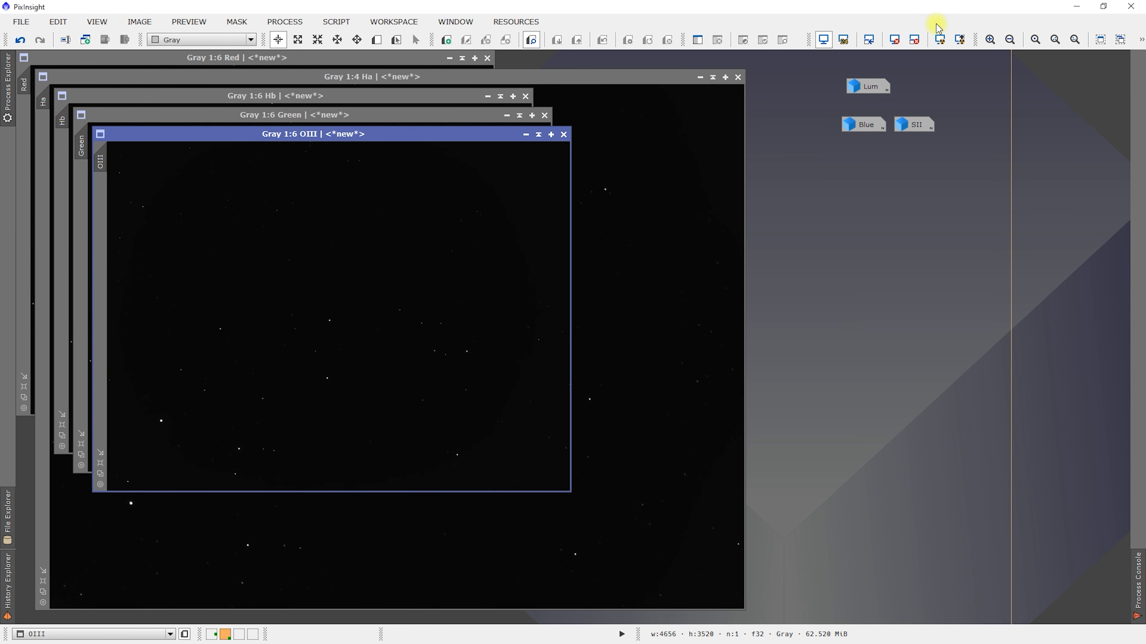
{"action": "left_click", "coordinate": [940, 40]}
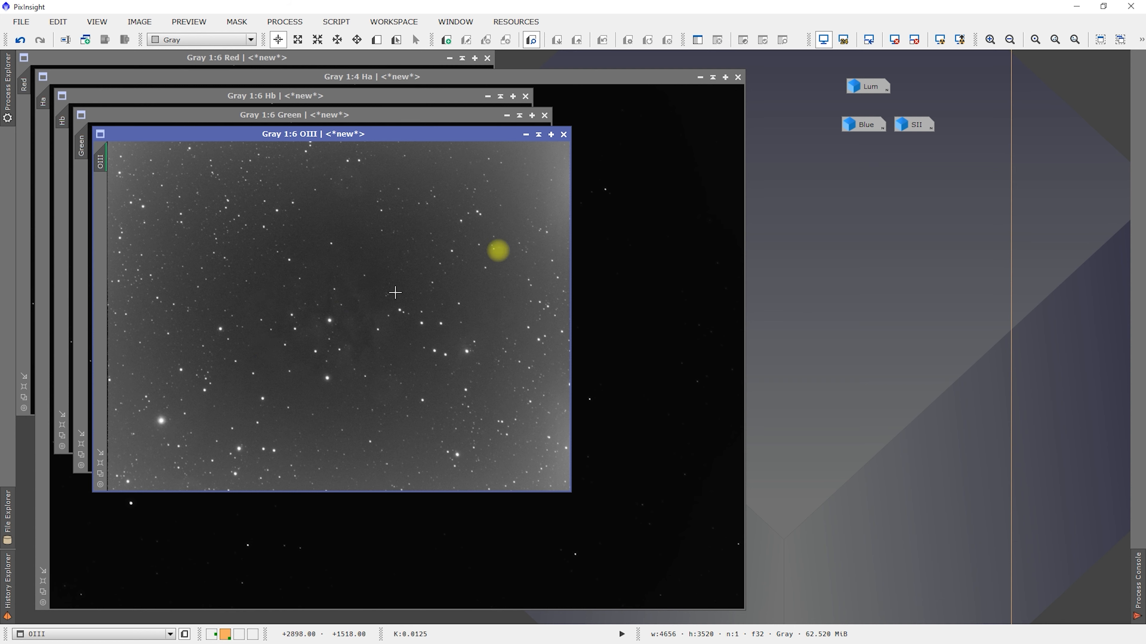
{"action": "left_click", "coordinate": [526, 134]}
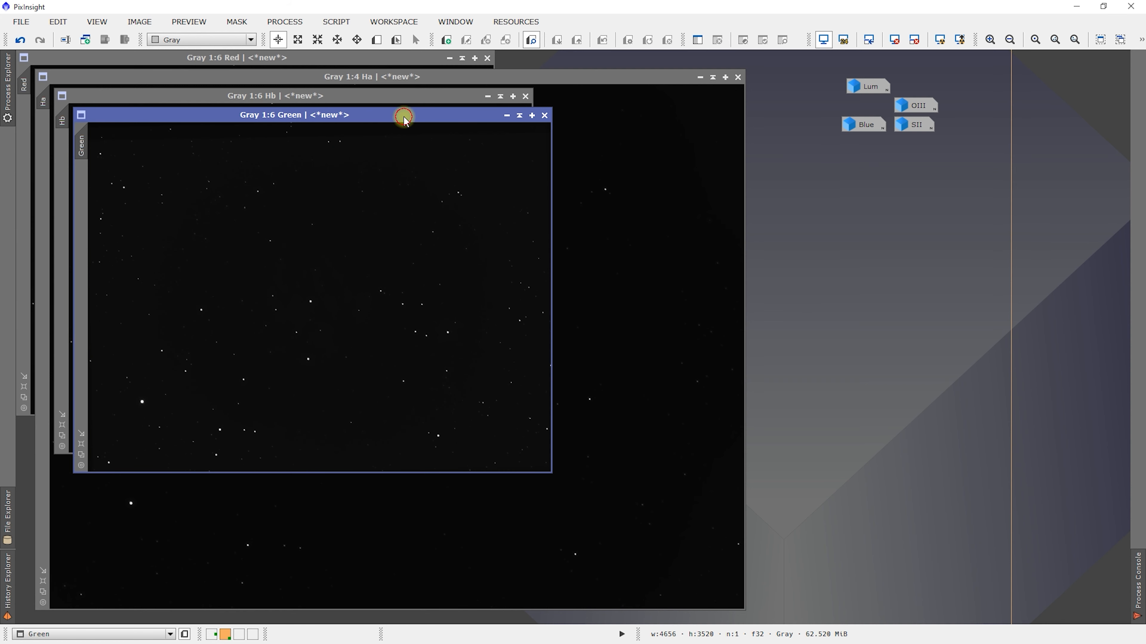
{"action": "left_click", "coordinate": [936, 42]}
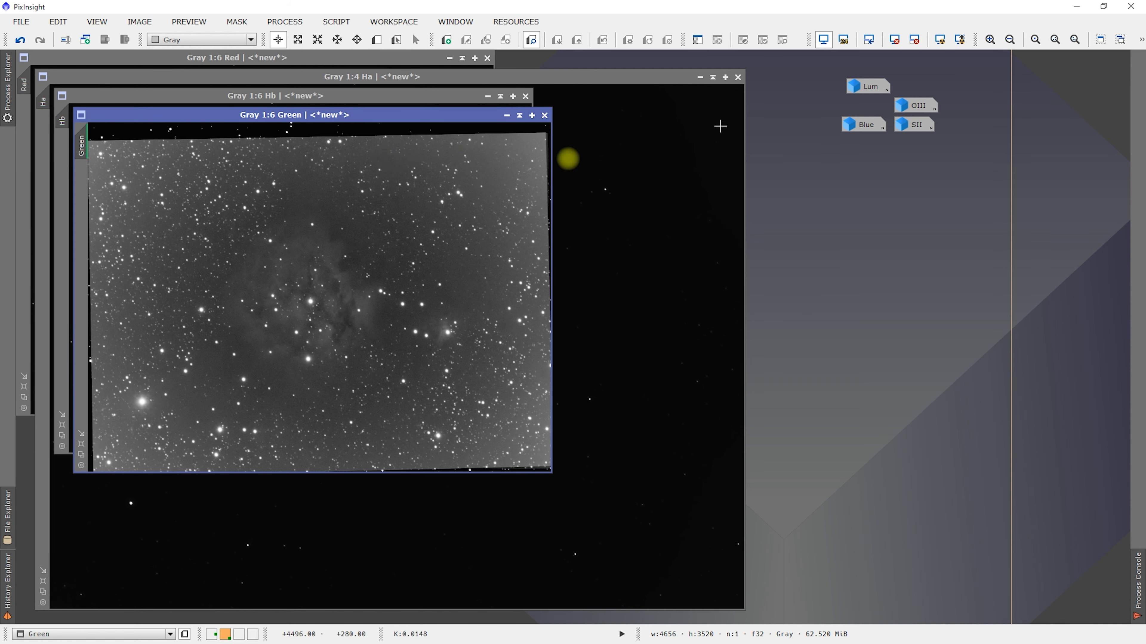
{"action": "left_click", "coordinate": [507, 115]}
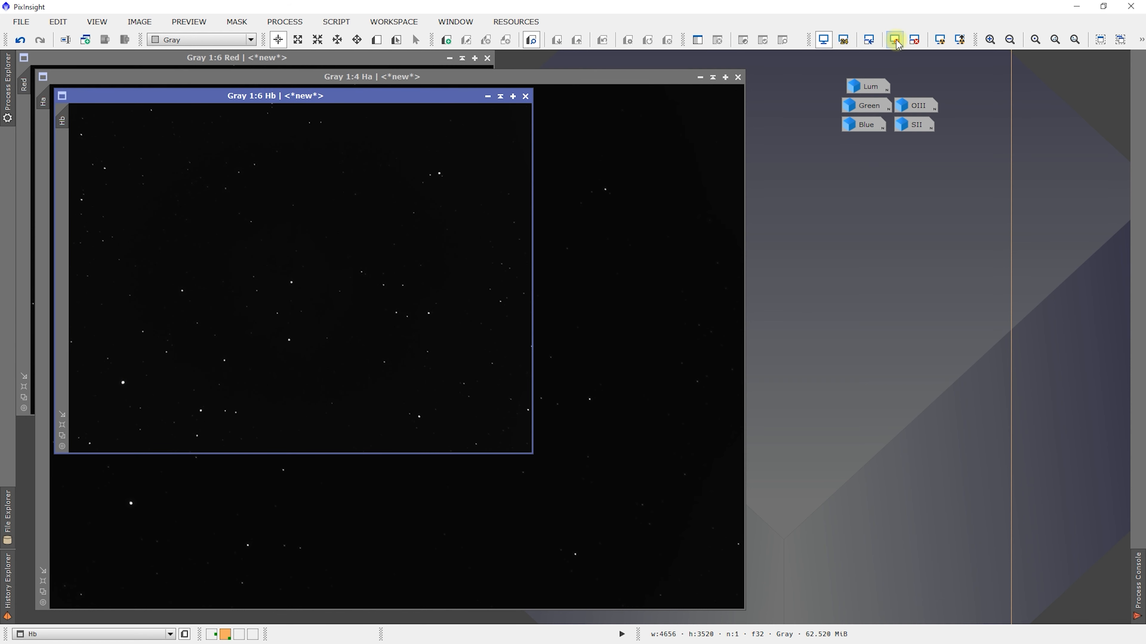
- Auto-stretch the display of the remaining Hb, Ha and Red images, iconizing each one
{"action": "left_click", "coordinate": [940, 39]}
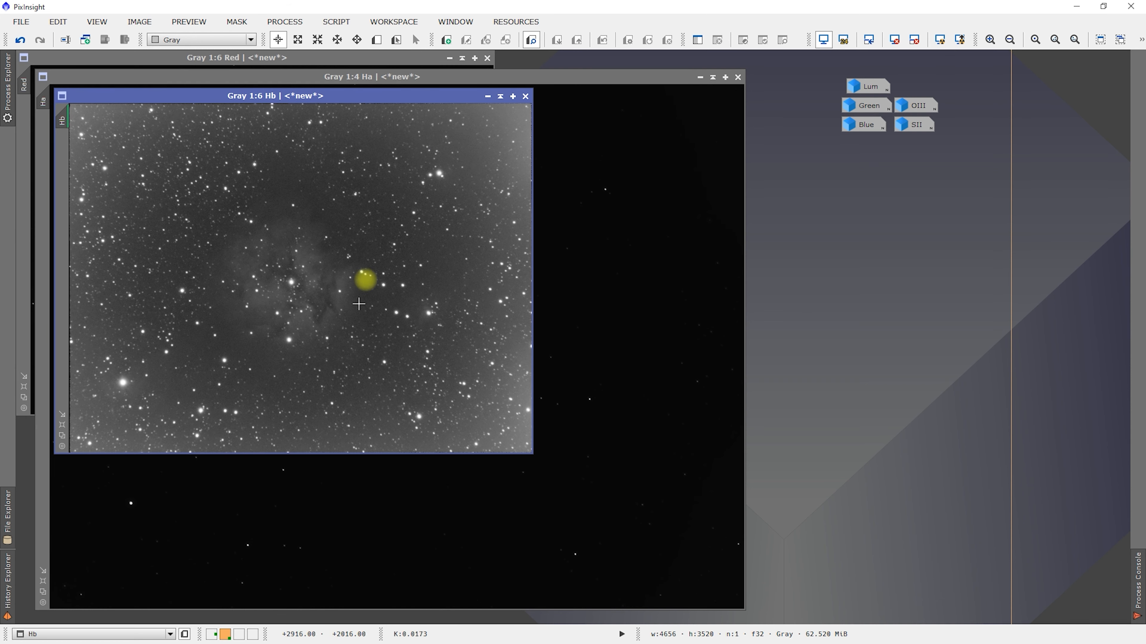
{"action": "left_click", "coordinate": [485, 94]}
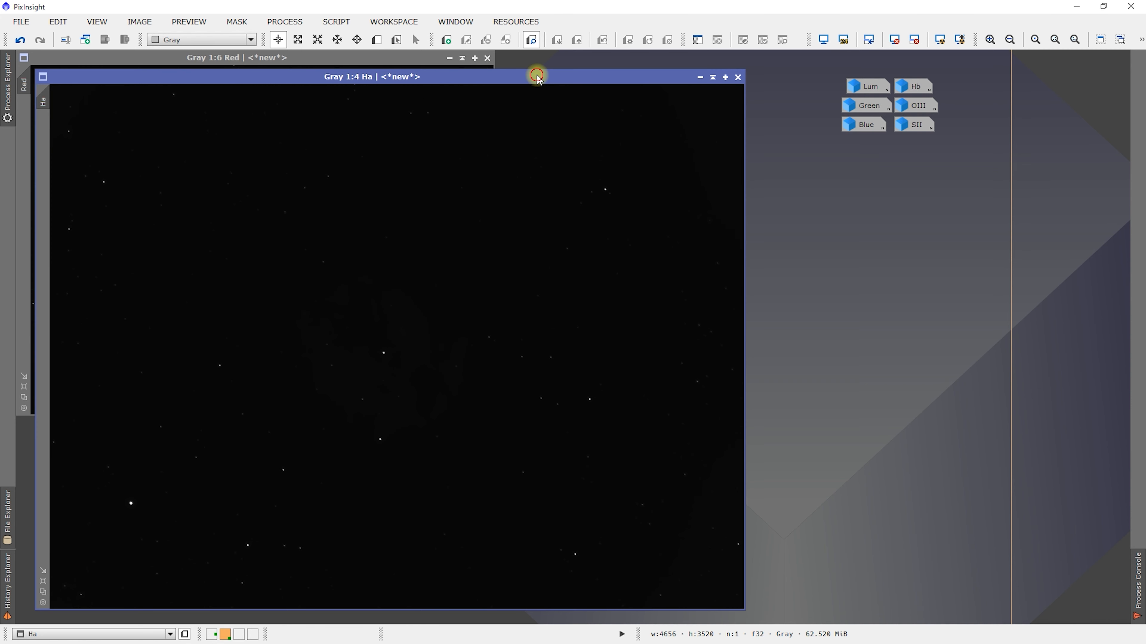
{"action": "left_click", "coordinate": [940, 40]}
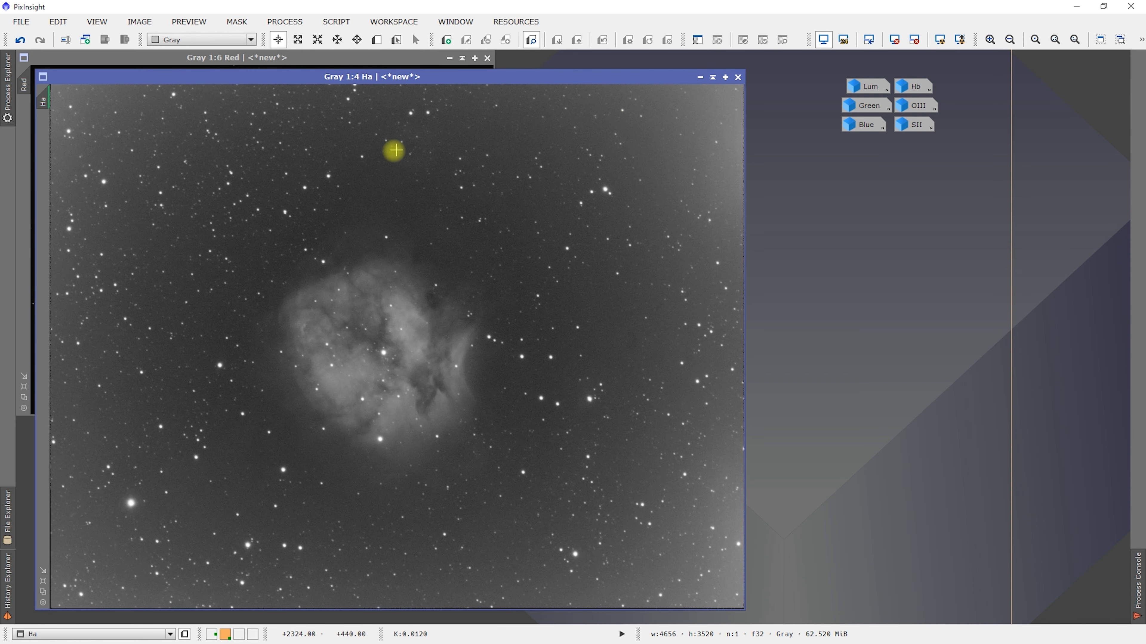
{"action": "left_click", "coordinate": [701, 78]}
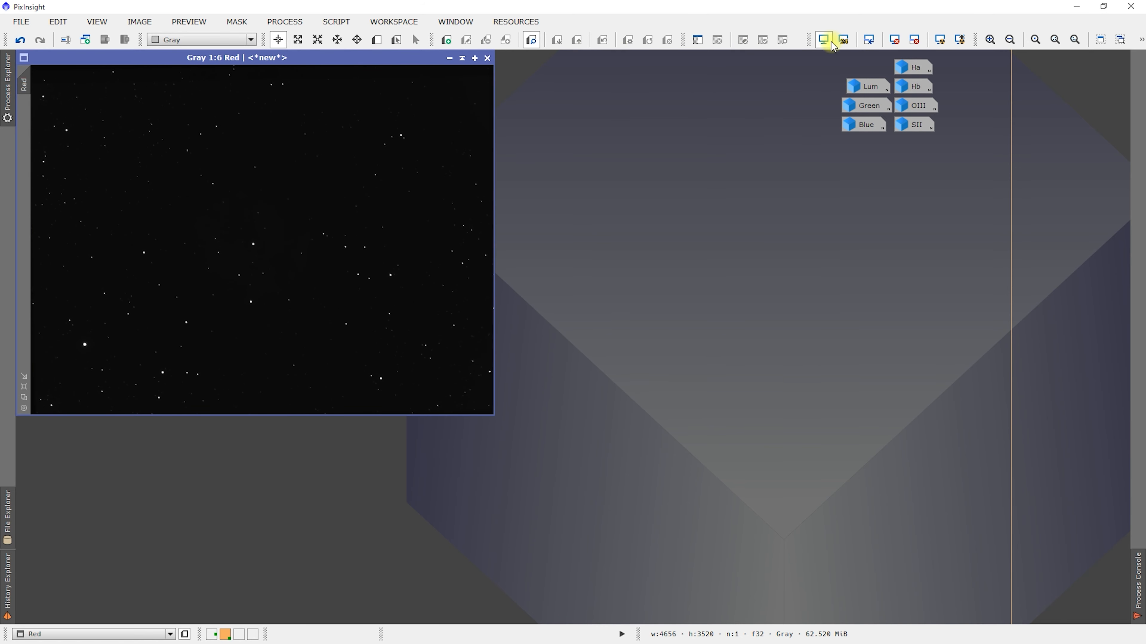
{"action": "left_click", "coordinate": [941, 43]}
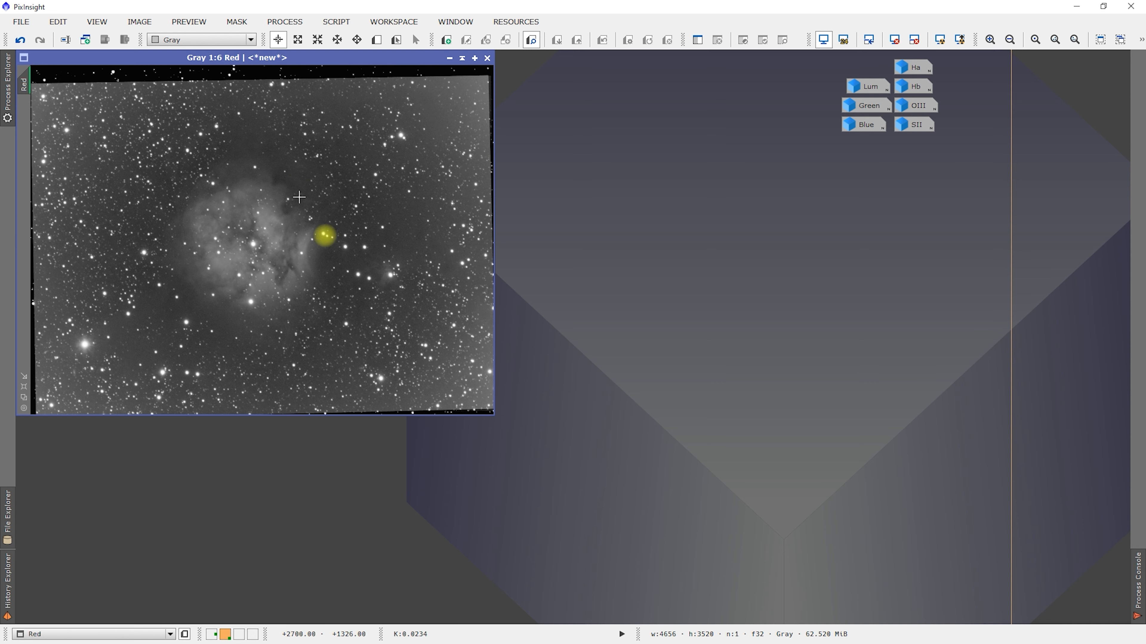
{"action": "left_click", "coordinate": [449, 58]}
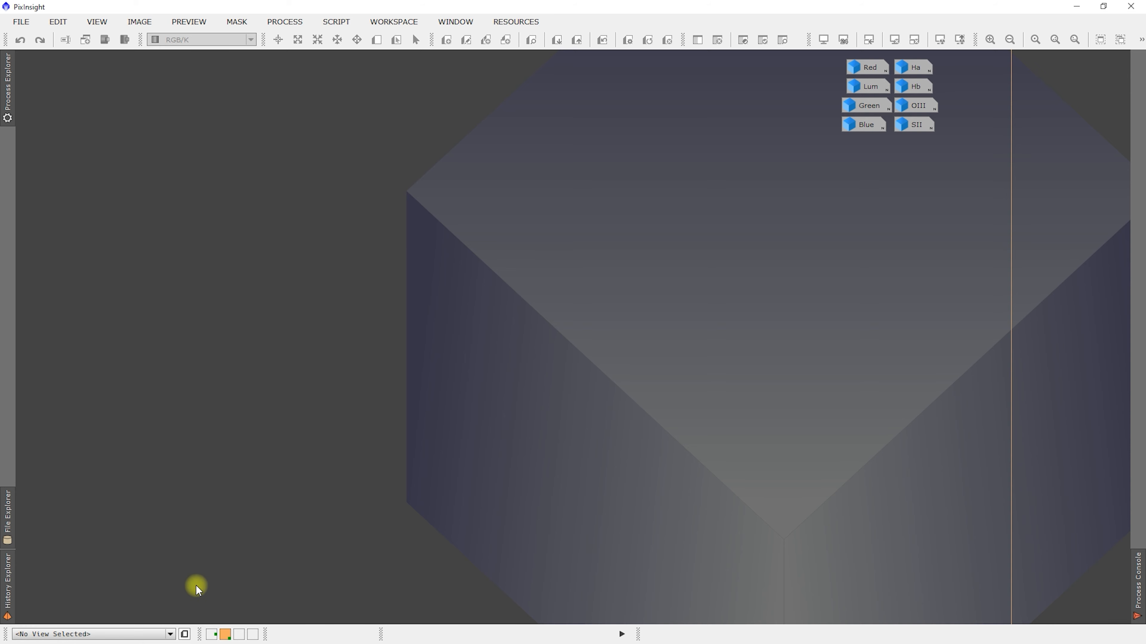
- Restore the iconized Lum image and send it to Workspace01
{"action": "left_click", "coordinate": [211, 634]}
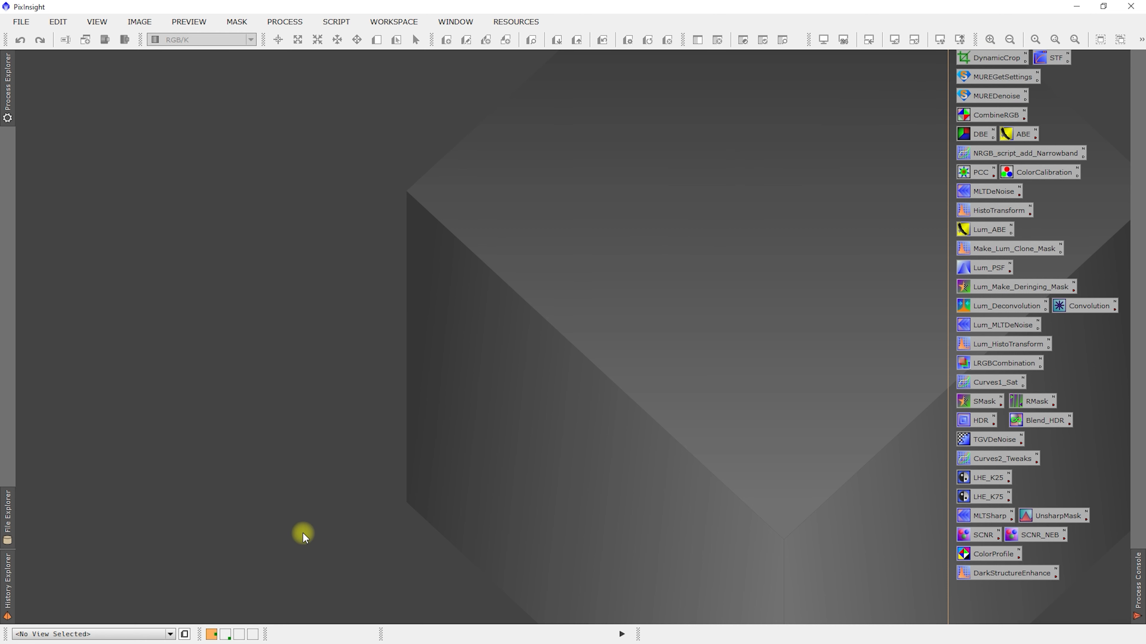
{"action": "left_click", "coordinate": [229, 635]}
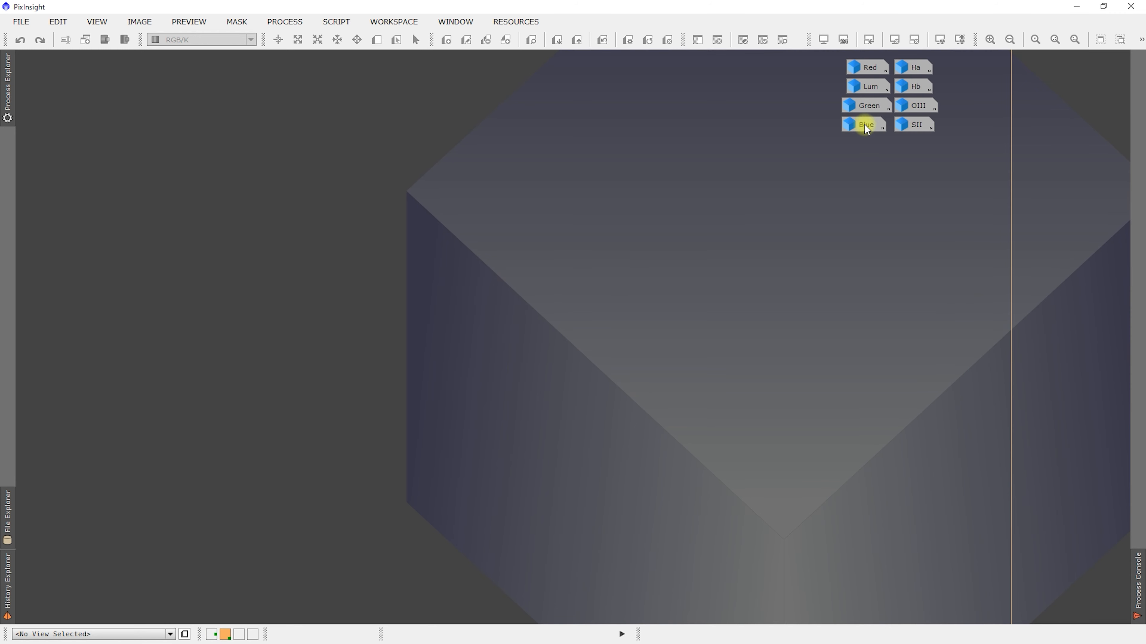
{"action": "double_click", "coordinate": [868, 86]}
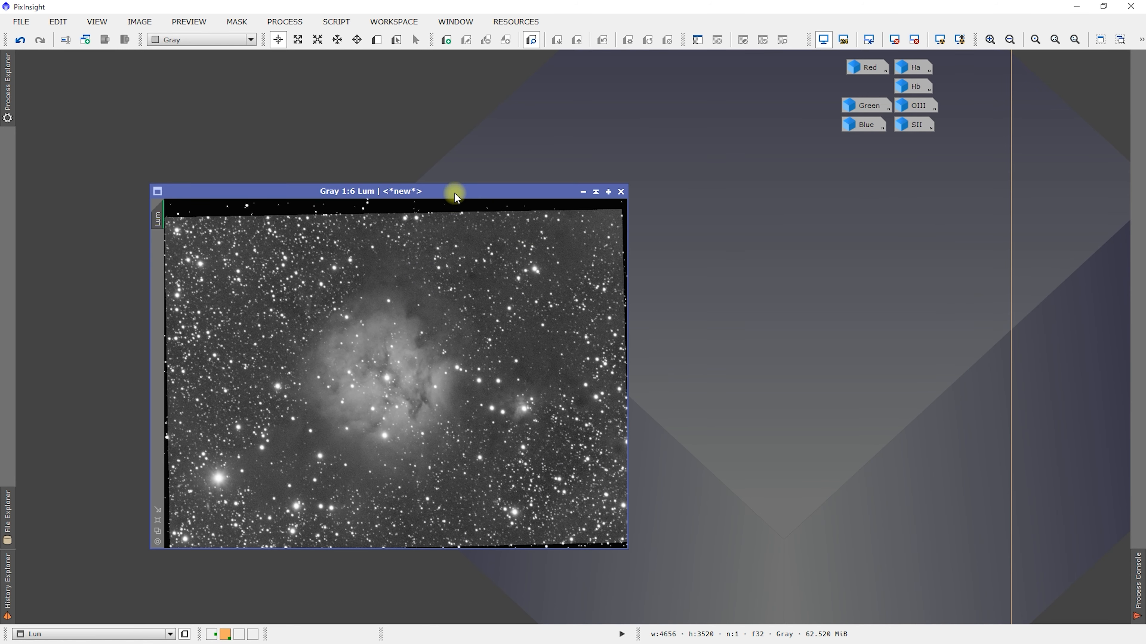
{"action": "right_click", "coordinate": [464, 197]}
{"action": "mouse_move", "coordinate": [530, 214]}
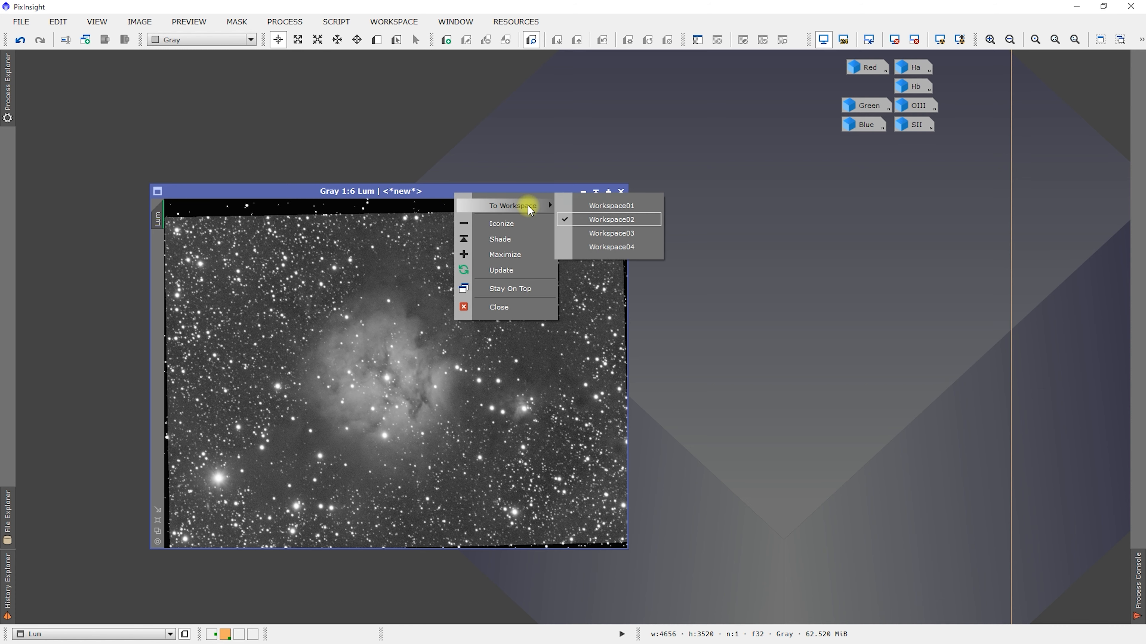
{"action": "left_click", "coordinate": [599, 207]}
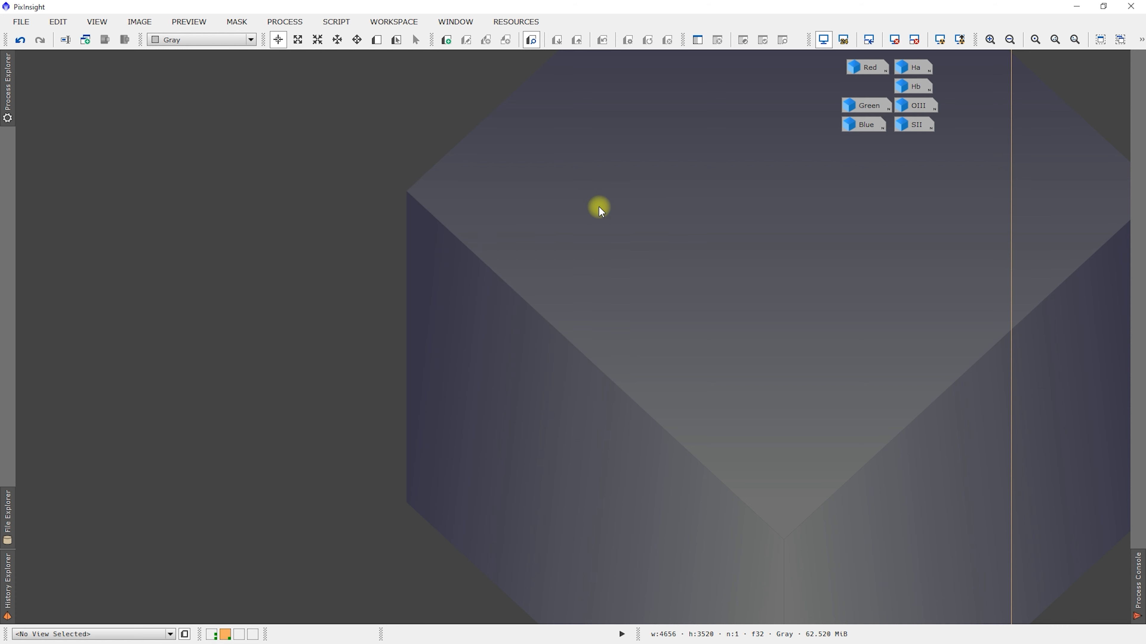
- Switch to Workspace01, move the Lum image window to the workspace's upper-left corner and enlarge it to a 1:4 view
{"action": "left_click", "coordinate": [211, 635]}
{"action": "left_click", "coordinate": [492, 194]}
{"action": "left_click_drag", "start_coordinate": [427, 192], "coordinate": [294, 58]}
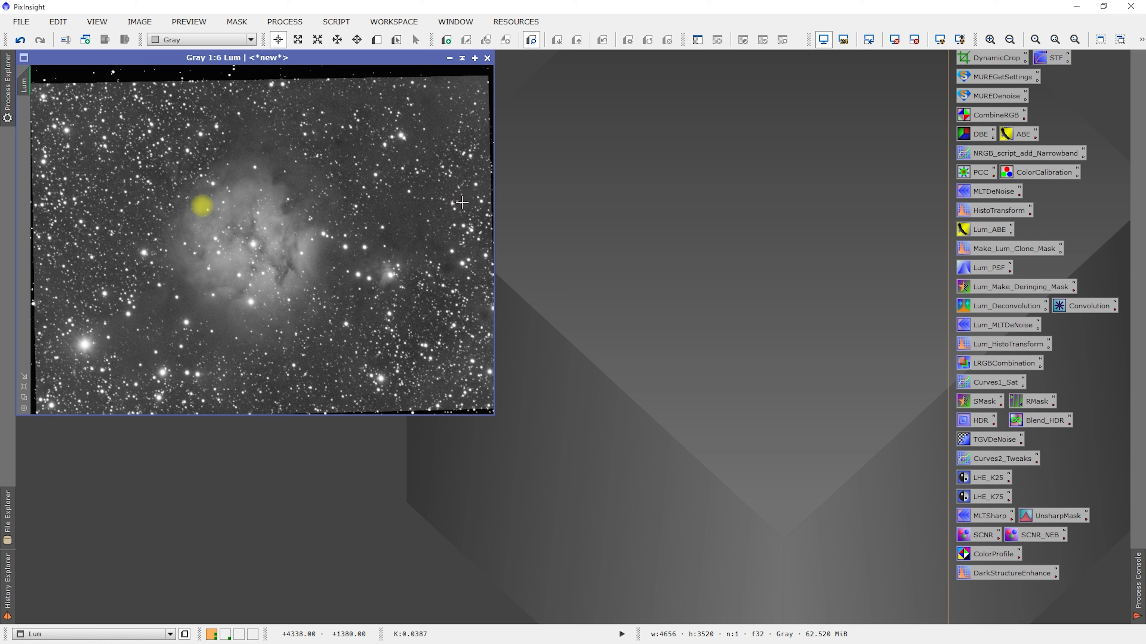
{"action": "left_click", "coordinate": [25, 387]}
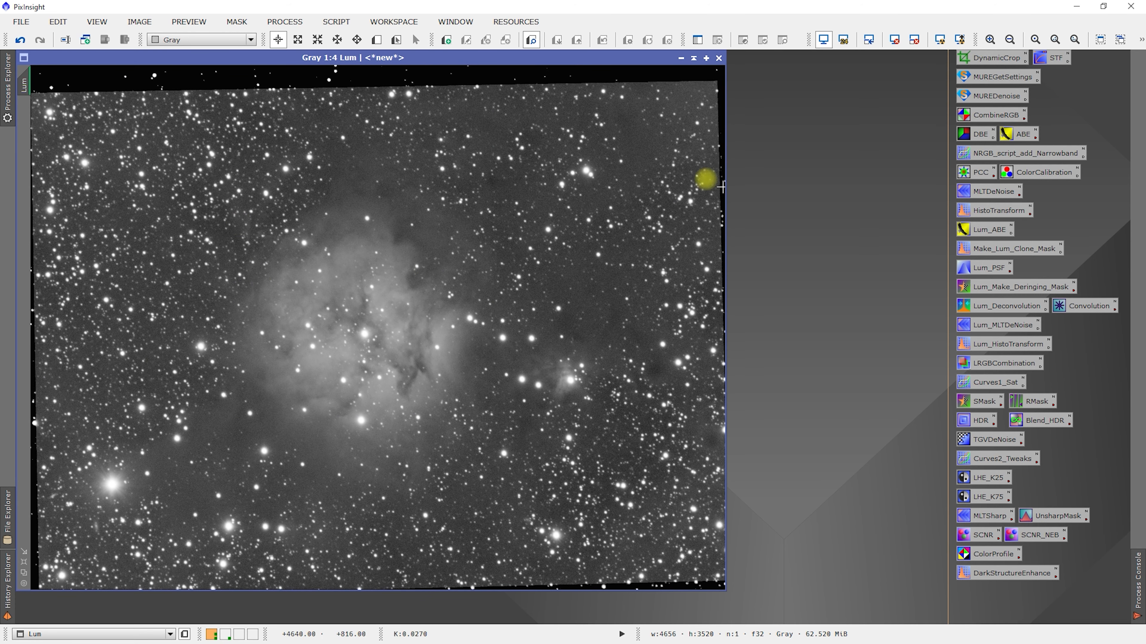
- Open the saved DynamicCrop process with the whole Lum frame and its surrounding margin in view
{"action": "scroll", "coordinate": [375, 205], "scroll_direction": "down", "scroll_amount": 1}
{"action": "scroll", "coordinate": [375, 205], "scroll_direction": "up", "scroll_amount": 1}
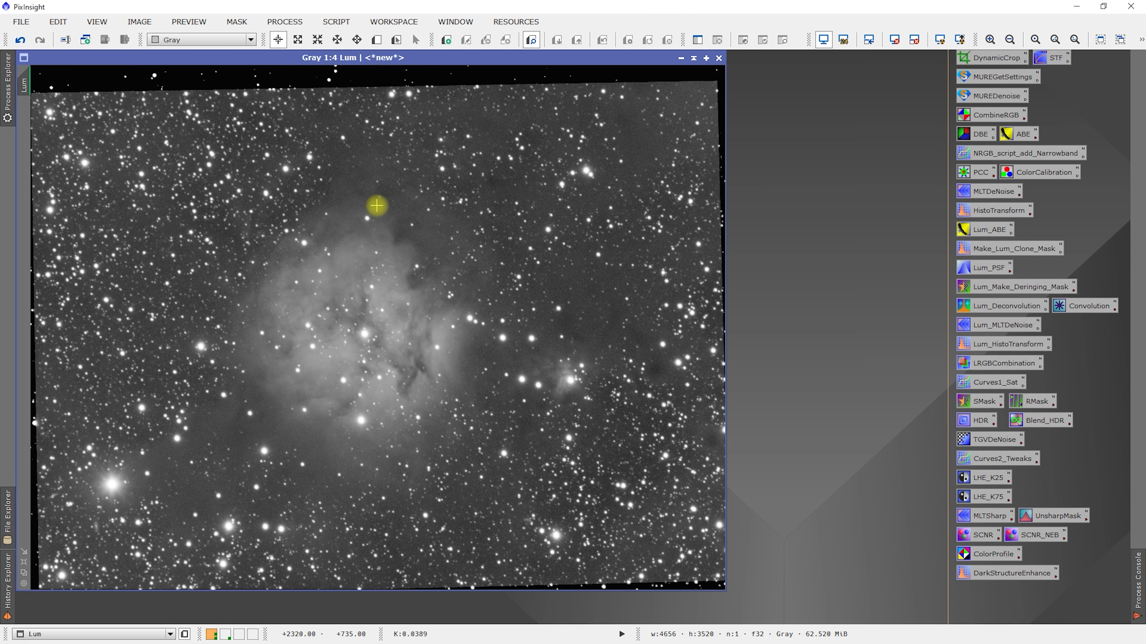
{"action": "scroll", "coordinate": [474, 215], "scroll_direction": "down", "scroll_amount": 1}
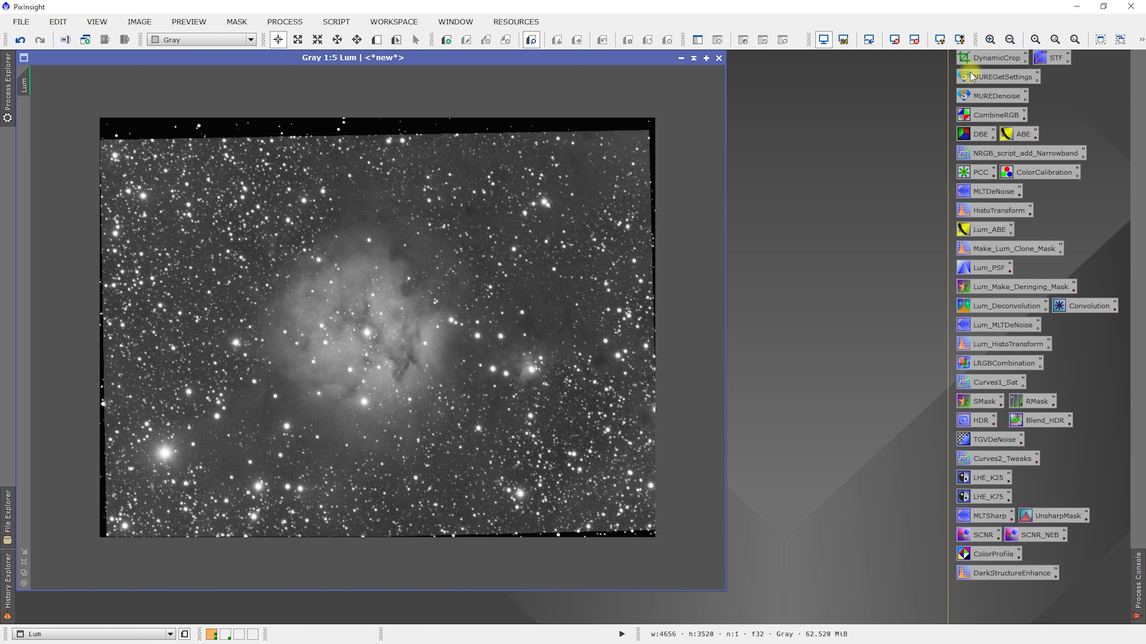
{"action": "double_click", "coordinate": [986, 59]}
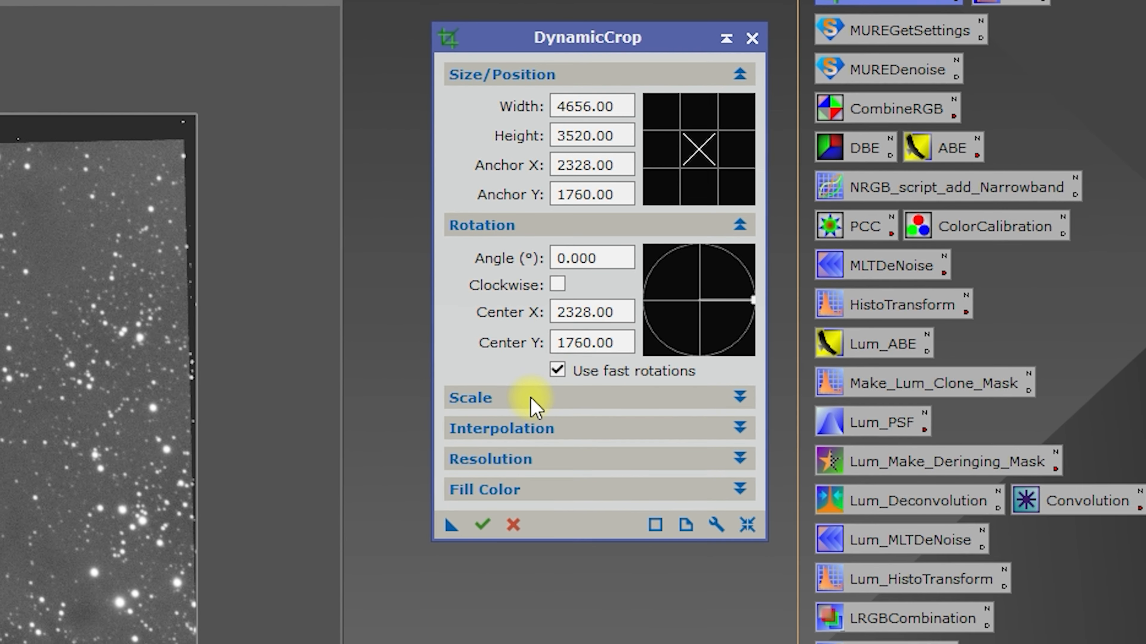
- Look through the Scale, Interpolation, Resolution and Fill Color settings of DynamicCrop
{"action": "left_click", "coordinate": [533, 417]}
{"action": "left_click", "coordinate": [532, 420]}
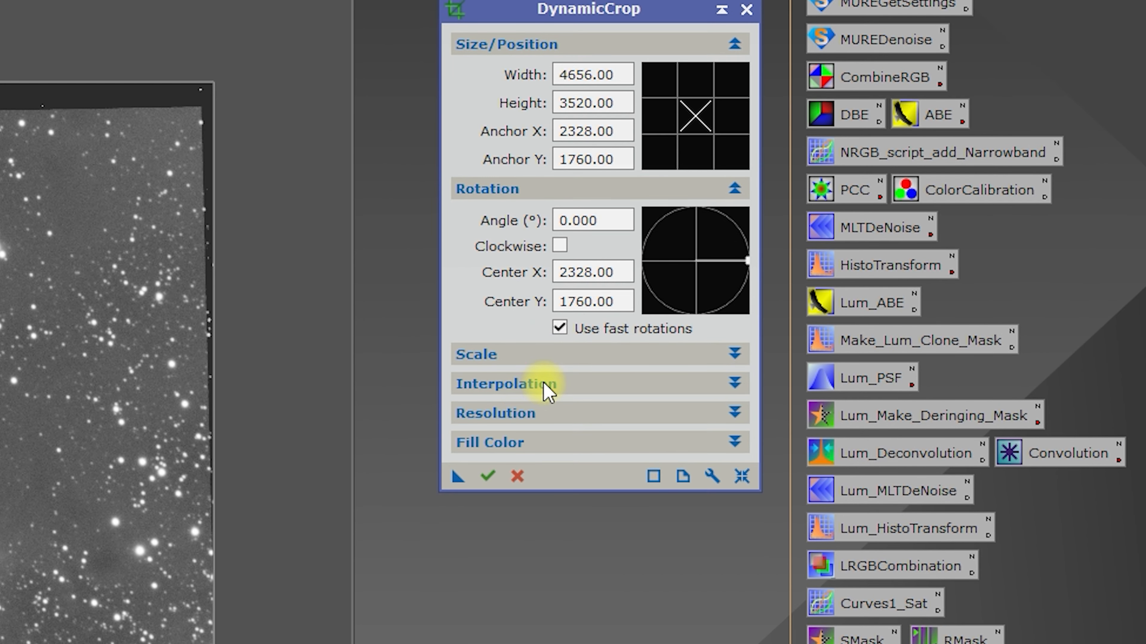
{"action": "left_click", "coordinate": [543, 385]}
{"action": "left_click", "coordinate": [540, 385]}
{"action": "left_click", "coordinate": [539, 422]}
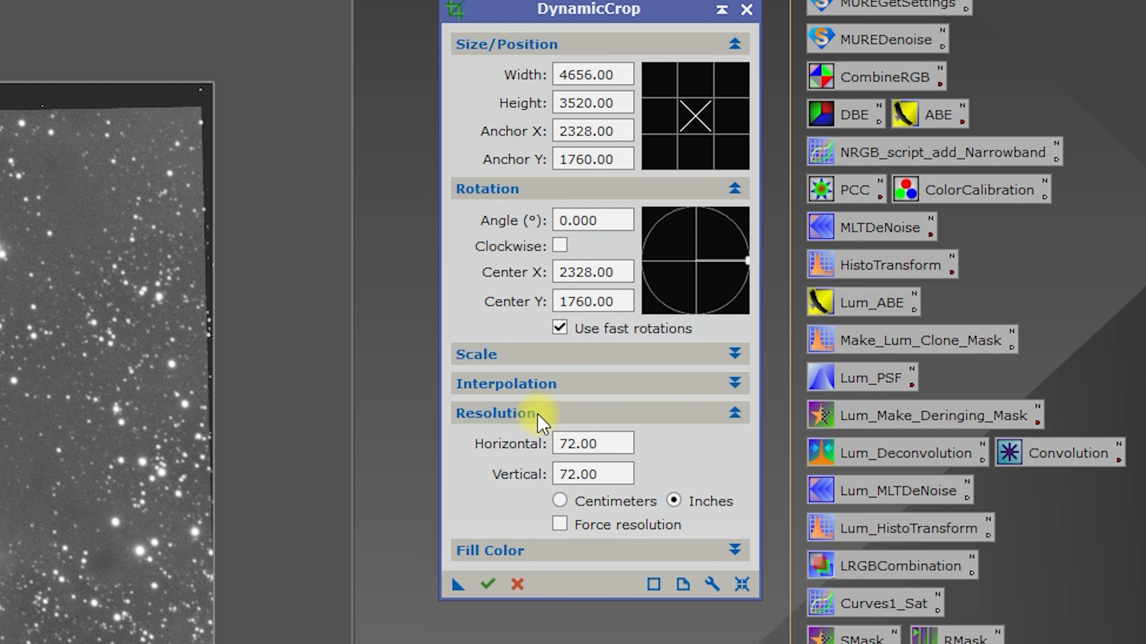
{"action": "left_click", "coordinate": [539, 422]}
{"action": "left_click", "coordinate": [543, 444]}
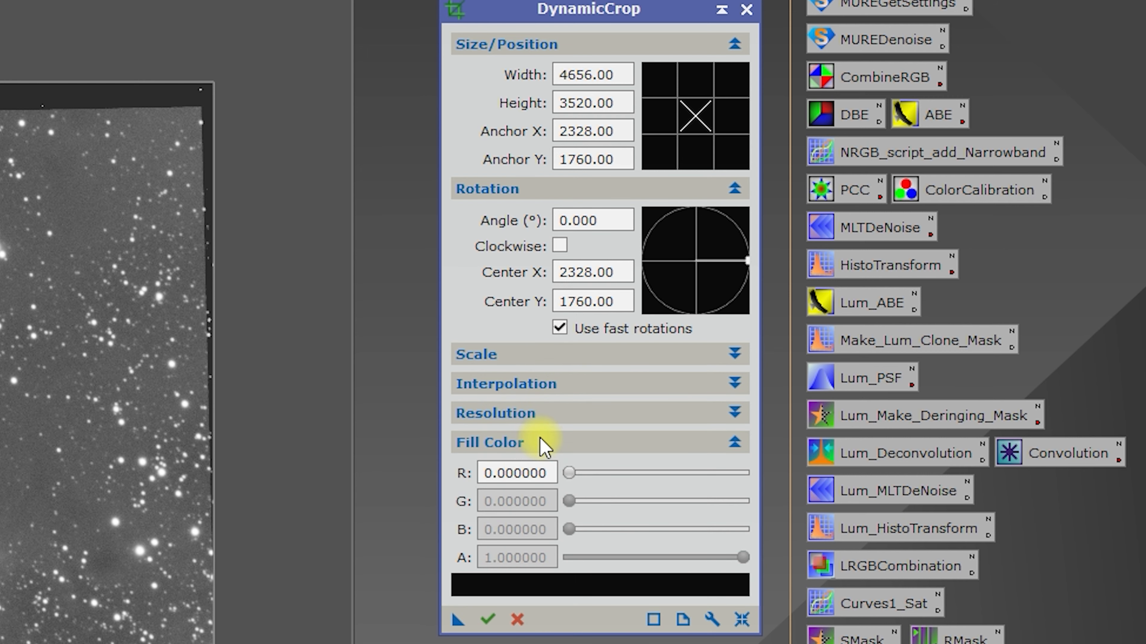
{"action": "left_click", "coordinate": [543, 443]}
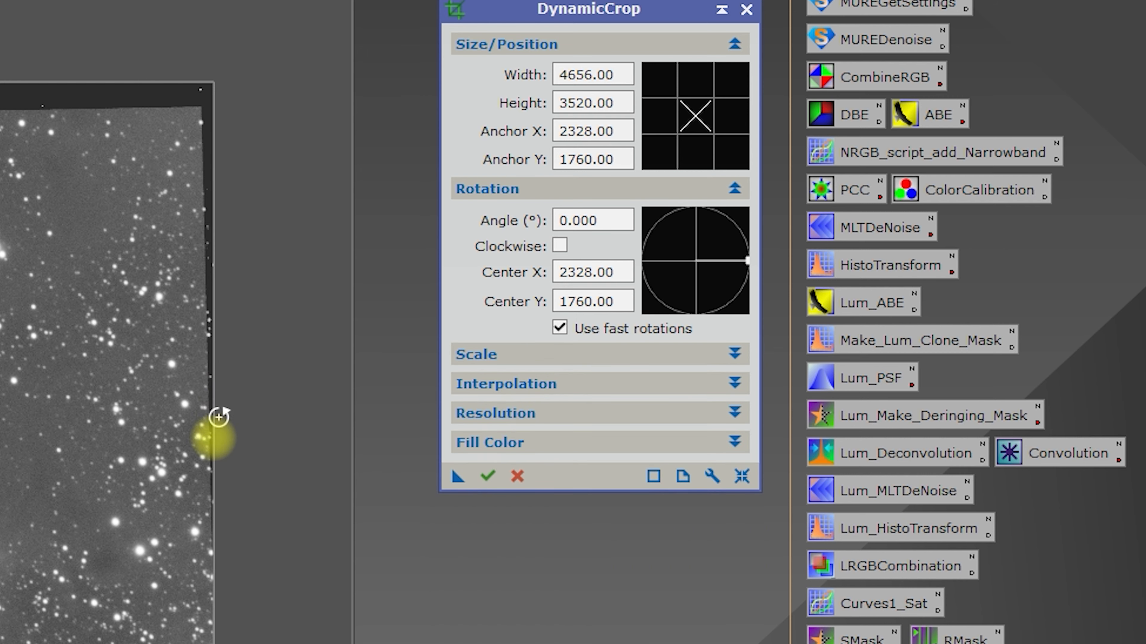
- Pull all four crop edges of the Lum image inside the black stacking borders, to about 4476 × 3220 pixels
{"action": "left_click_drag", "start_coordinate": [213, 440], "coordinate": [193, 440]}
{"action": "left_click_drag", "start_coordinate": [378, 537], "coordinate": [378, 527]}
{"action": "left_click_drag", "start_coordinate": [100, 318], "coordinate": [111, 317]}
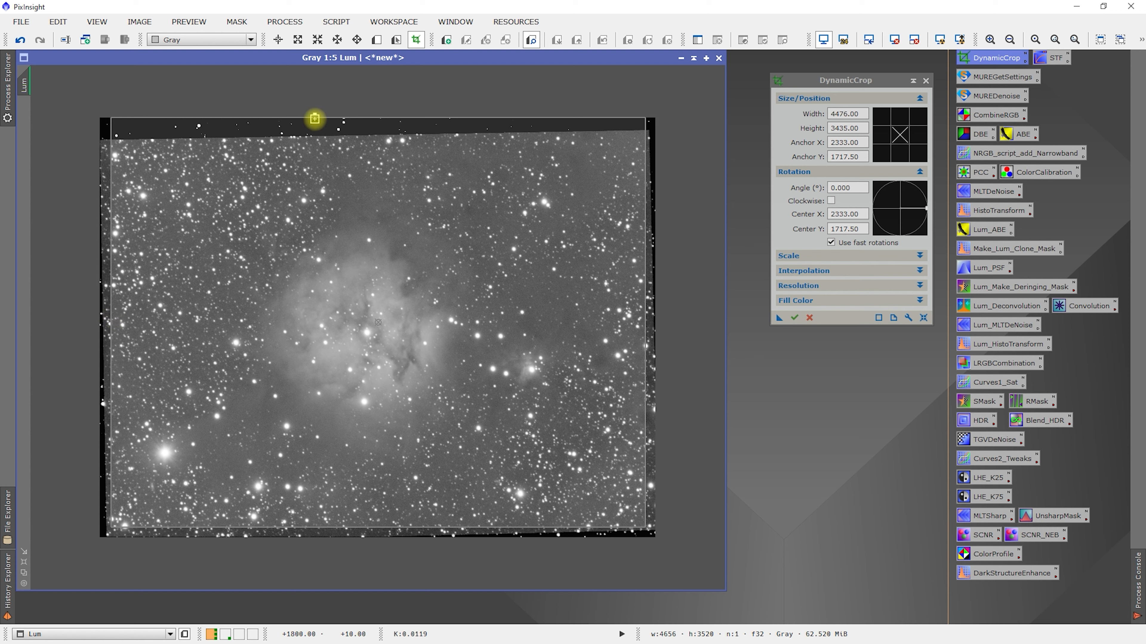
{"action": "left_click_drag", "start_coordinate": [315, 118], "coordinate": [316, 142]}
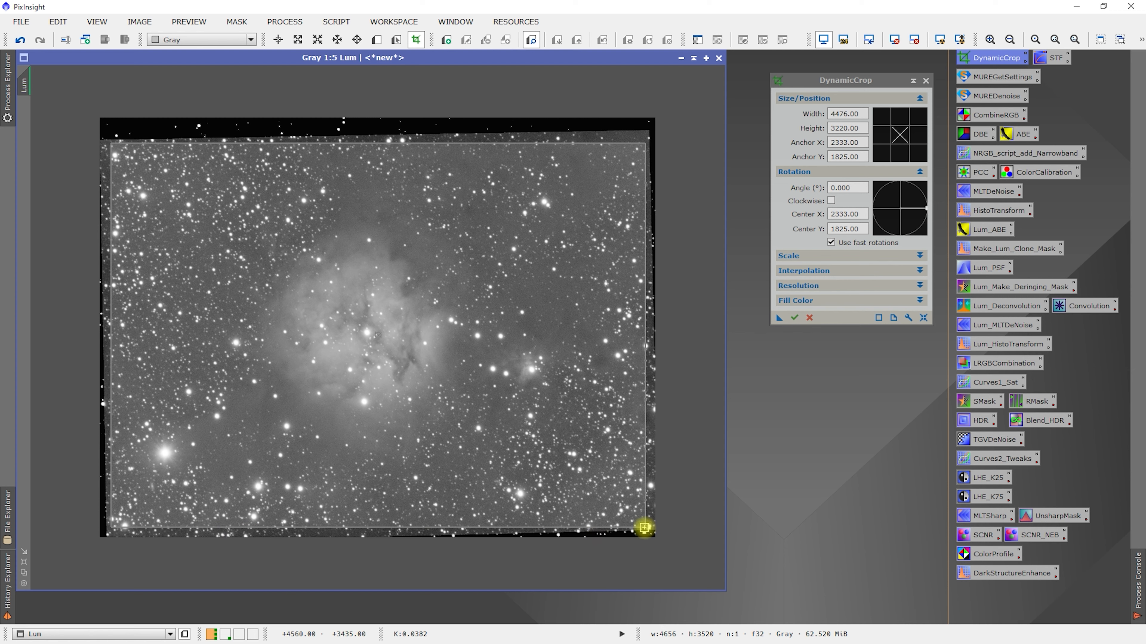
- Examine the crop boundary up close at the Lum image's lower-right corner against the black stacking border
{"action": "scroll", "coordinate": [644, 528], "scroll_direction": "down", "scroll_amount": 2}
{"action": "scroll", "coordinate": [593, 502], "scroll_direction": "up", "scroll_amount": 3}
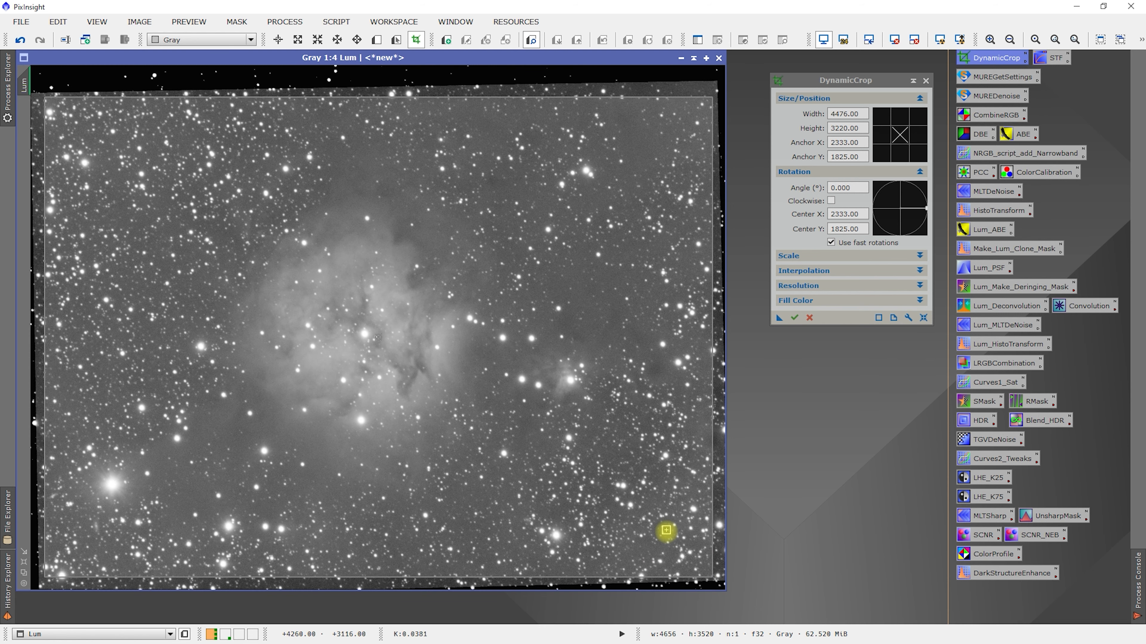
{"action": "scroll", "coordinate": [666, 530], "scroll_direction": "up", "scroll_amount": 4}
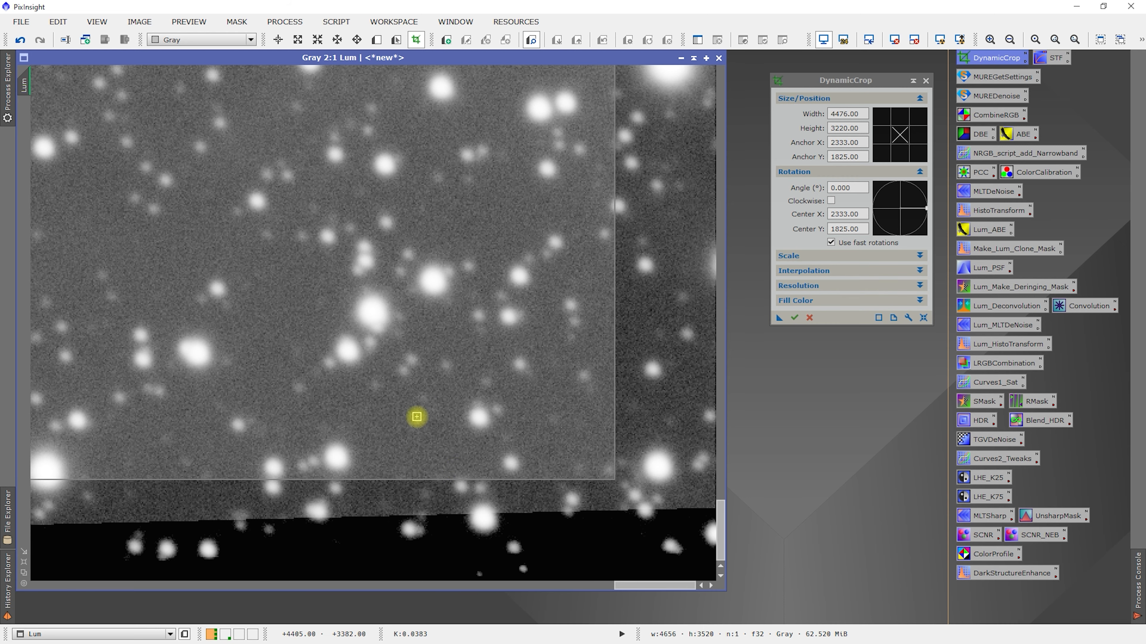
{"action": "scroll", "coordinate": [395, 377], "scroll_direction": "down", "scroll_amount": 5}
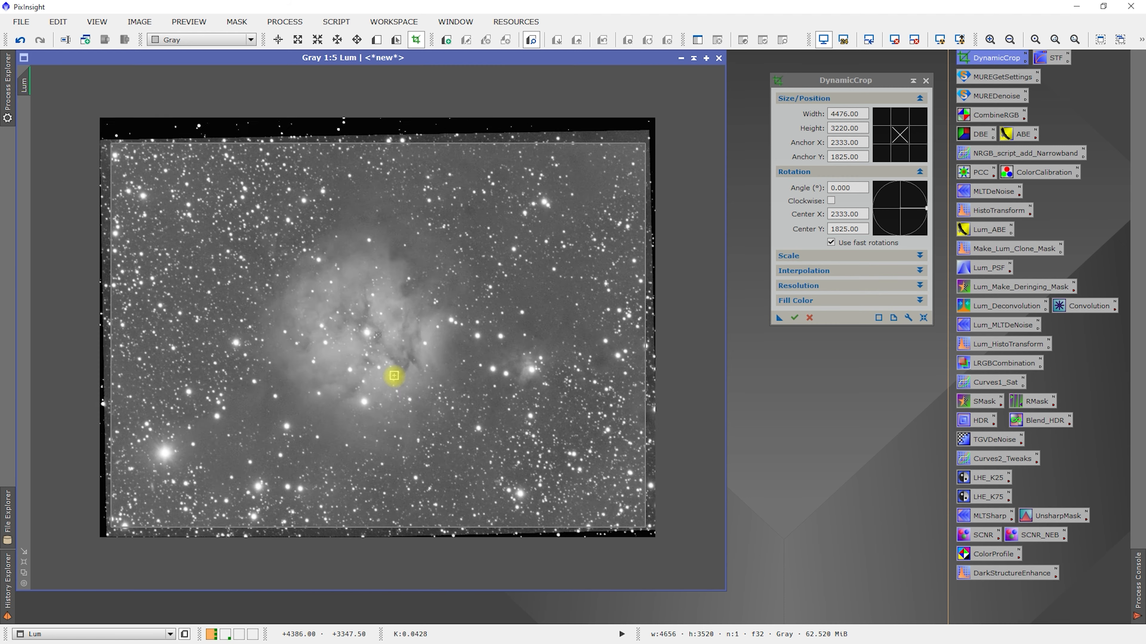
{"action": "scroll", "coordinate": [393, 376], "scroll_direction": "up", "scroll_amount": 5}
{"action": "scroll", "coordinate": [393, 375], "scroll_direction": "down", "scroll_amount": 5}
{"action": "scroll", "coordinate": [393, 373], "scroll_direction": "up", "scroll_amount": 5}
{"action": "scroll", "coordinate": [392, 372], "scroll_direction": "up", "scroll_amount": 1}
{"action": "scroll", "coordinate": [390, 371], "scroll_direction": "down", "scroll_amount": 6}
{"action": "scroll", "coordinate": [388, 366], "scroll_direction": "up", "scroll_amount": 2}
{"action": "scroll", "coordinate": [387, 363], "scroll_direction": "up", "scroll_amount": 3}
{"action": "scroll", "coordinate": [387, 364], "scroll_direction": "down", "scroll_amount": 5}
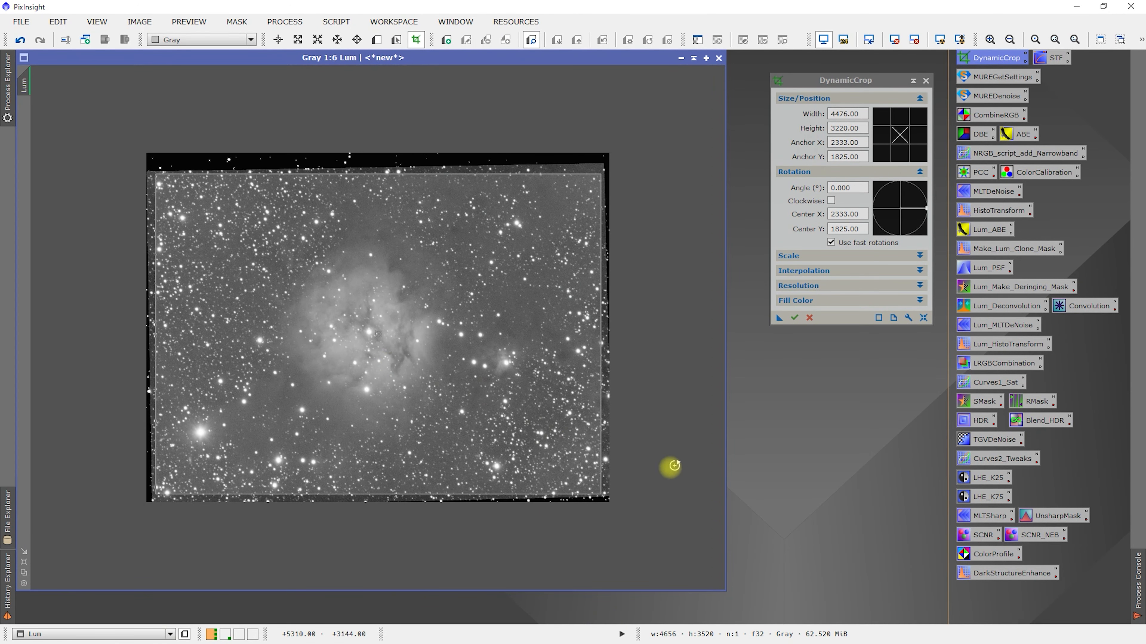
{"action": "scroll", "coordinate": [608, 494], "scroll_direction": "up", "scroll_amount": 7}
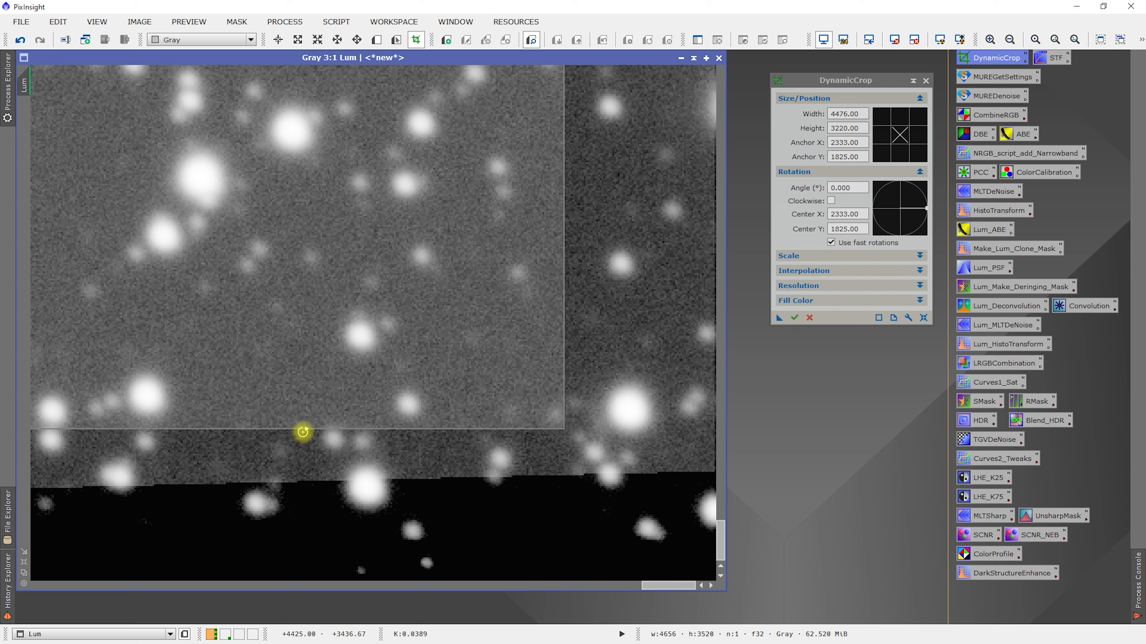
- Fine-tune the lower crop edge of the Lum image so the crop height is about 3227 pixels
{"action": "left_click_drag", "start_coordinate": [302, 431], "coordinate": [301, 470]}
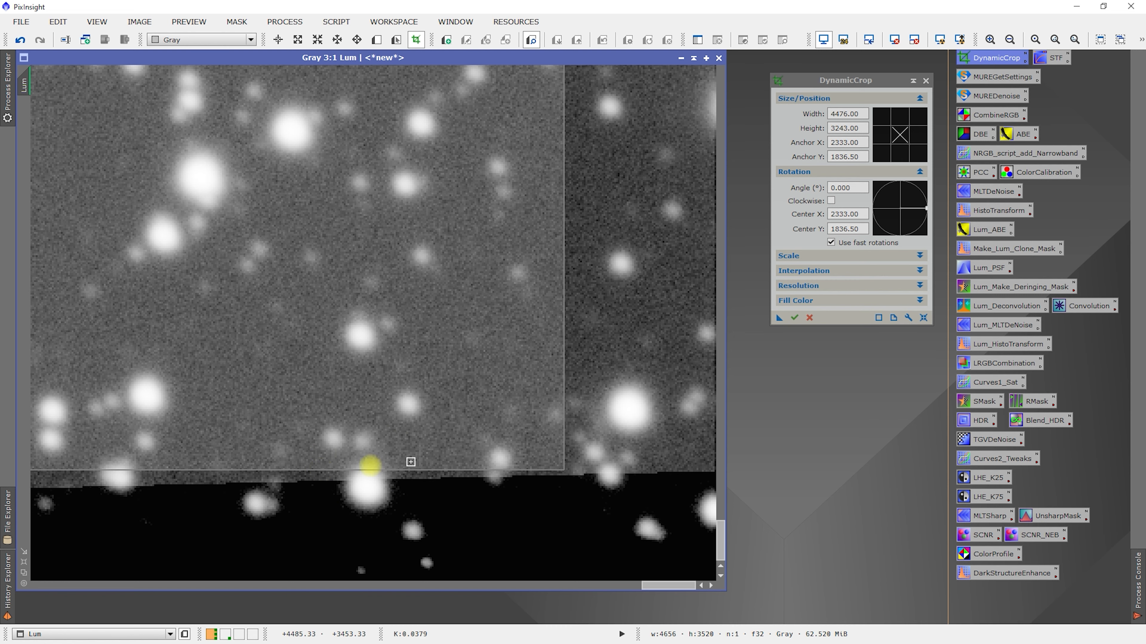
{"action": "left_click_drag", "start_coordinate": [256, 471], "coordinate": [255, 444]}
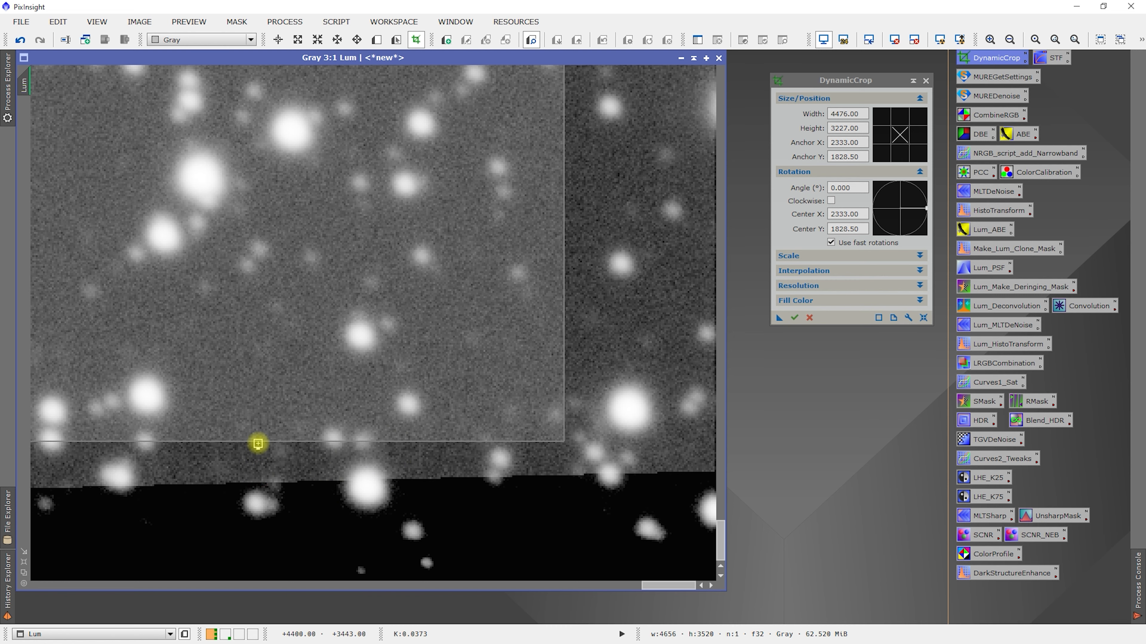
{"action": "scroll", "coordinate": [460, 412], "scroll_direction": "down", "scroll_amount": 1}
{"action": "scroll", "coordinate": [462, 426], "scroll_direction": "down", "scroll_amount": 4}
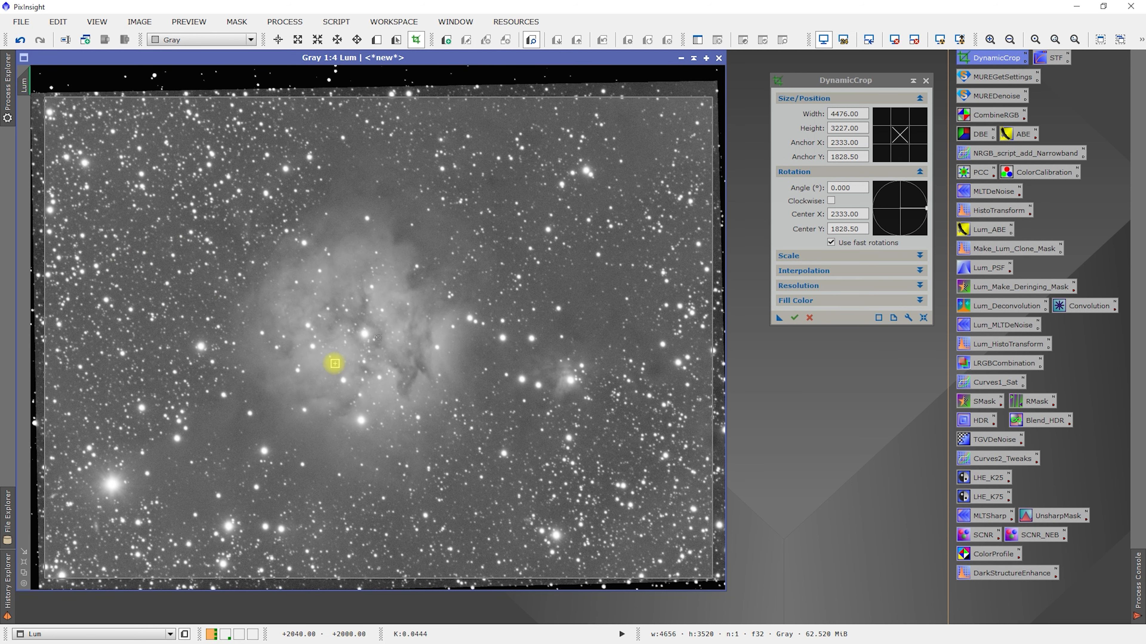
{"action": "scroll", "coordinate": [334, 364], "scroll_direction": "down", "scroll_amount": 1}
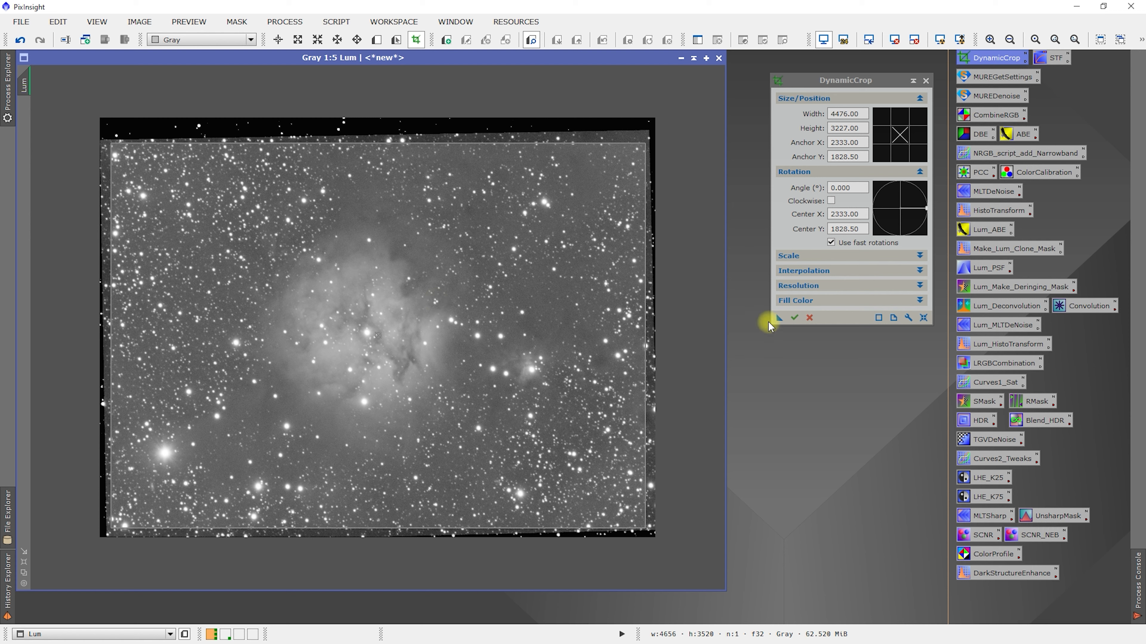
- Save the Lum crop settings as a process icon on the workspace and cancel the active DynamicCrop session
{"action": "left_click_drag", "start_coordinate": [780, 317], "coordinate": [795, 433]}
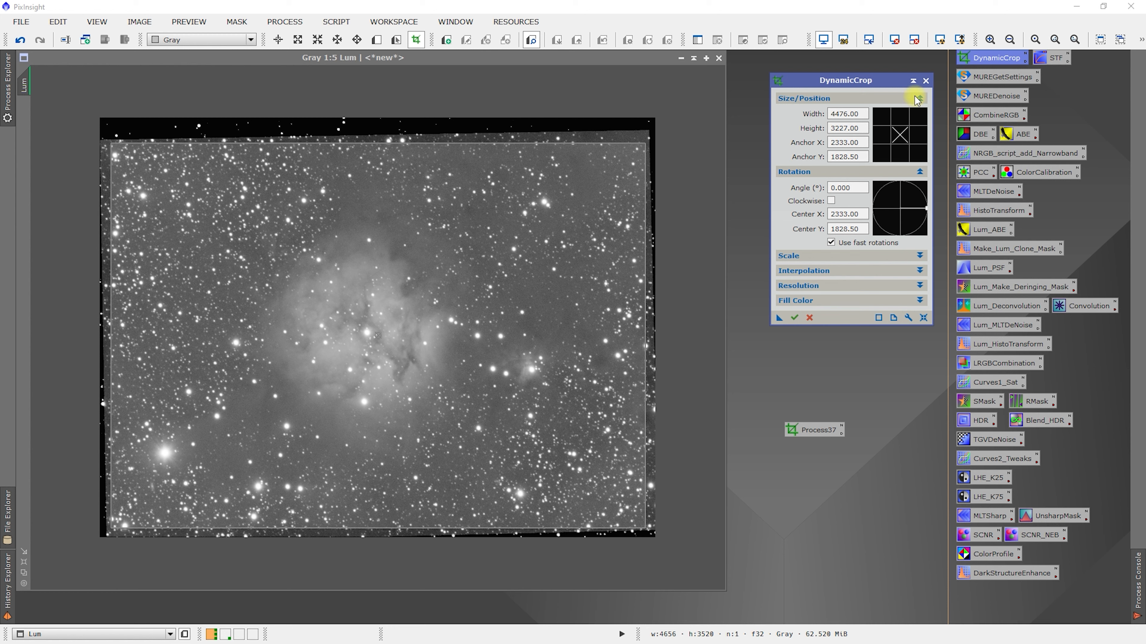
{"action": "left_click", "coordinate": [924, 81]}
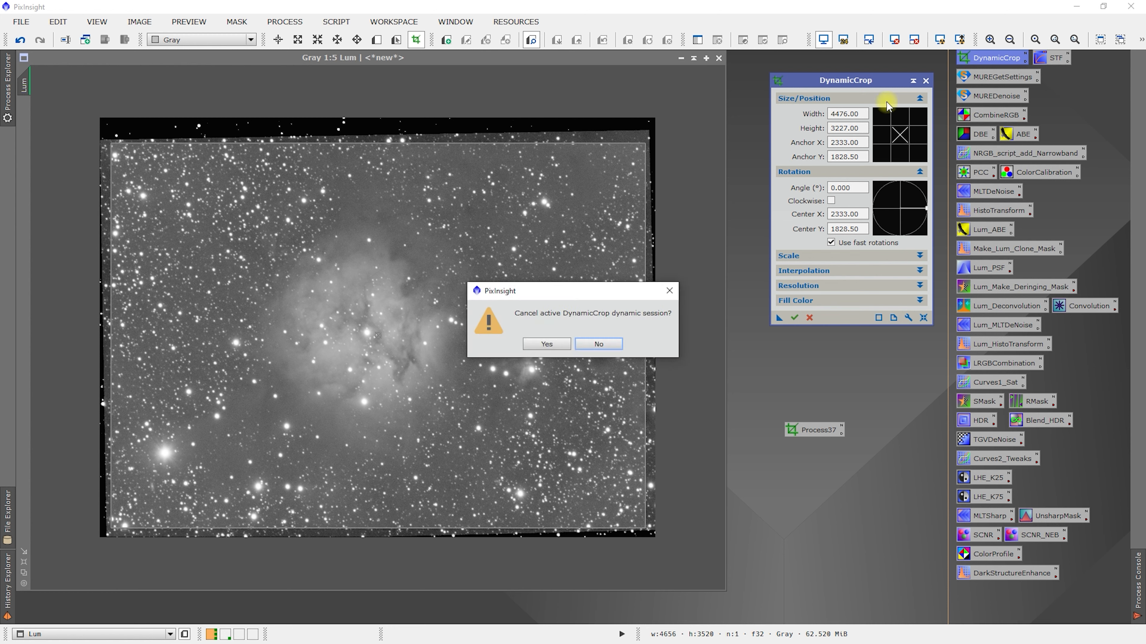
{"action": "left_click", "coordinate": [552, 347]}
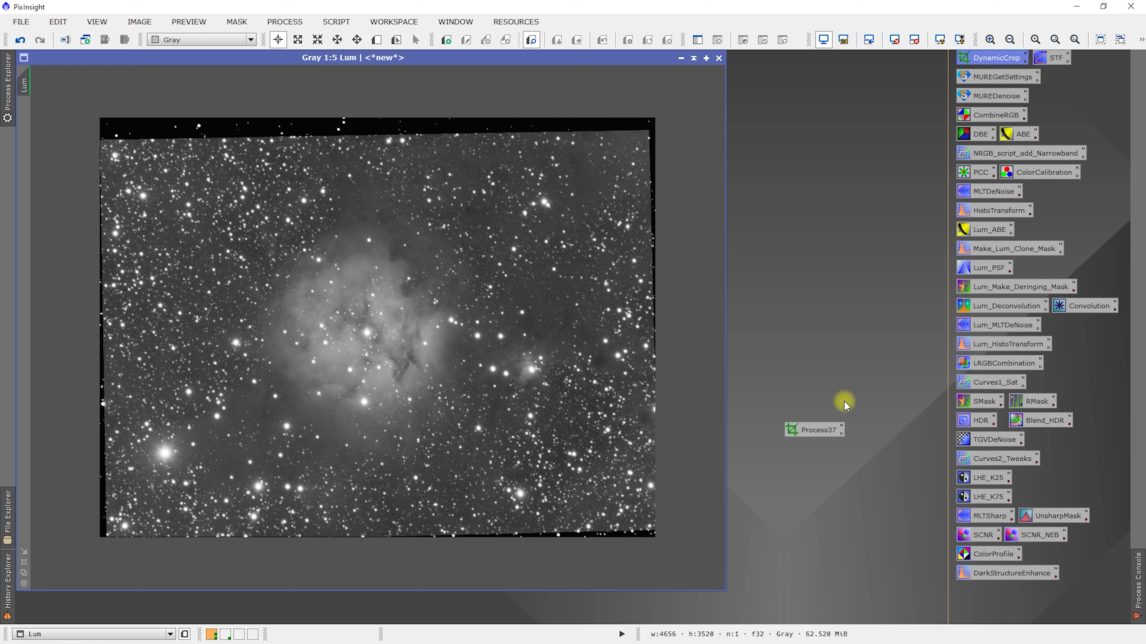
- Reload the crop from the saved Process37 icon, apply it to the Lum image and fit the window to the result
{"action": "double_click", "coordinate": [822, 429]}
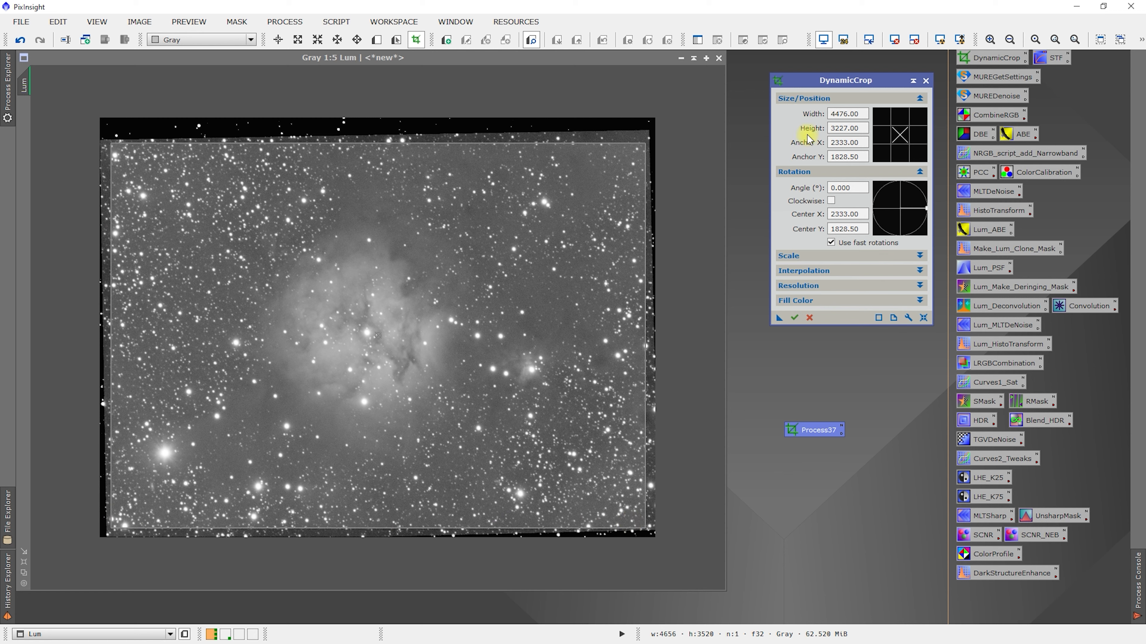
{"action": "left_click", "coordinate": [794, 318]}
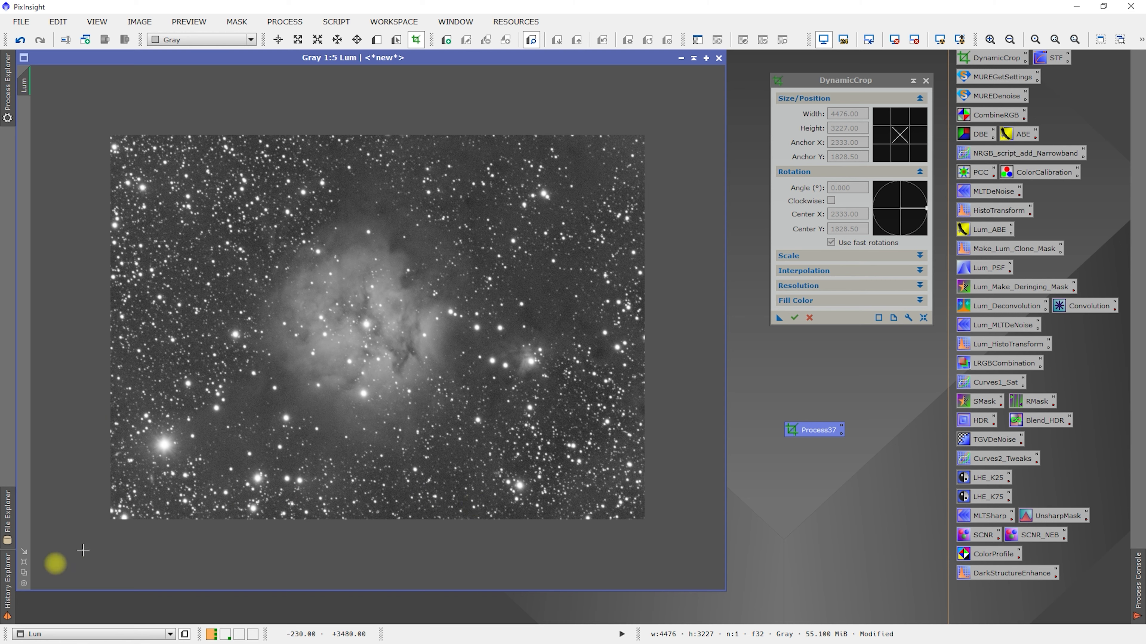
{"action": "left_click", "coordinate": [23, 563]}
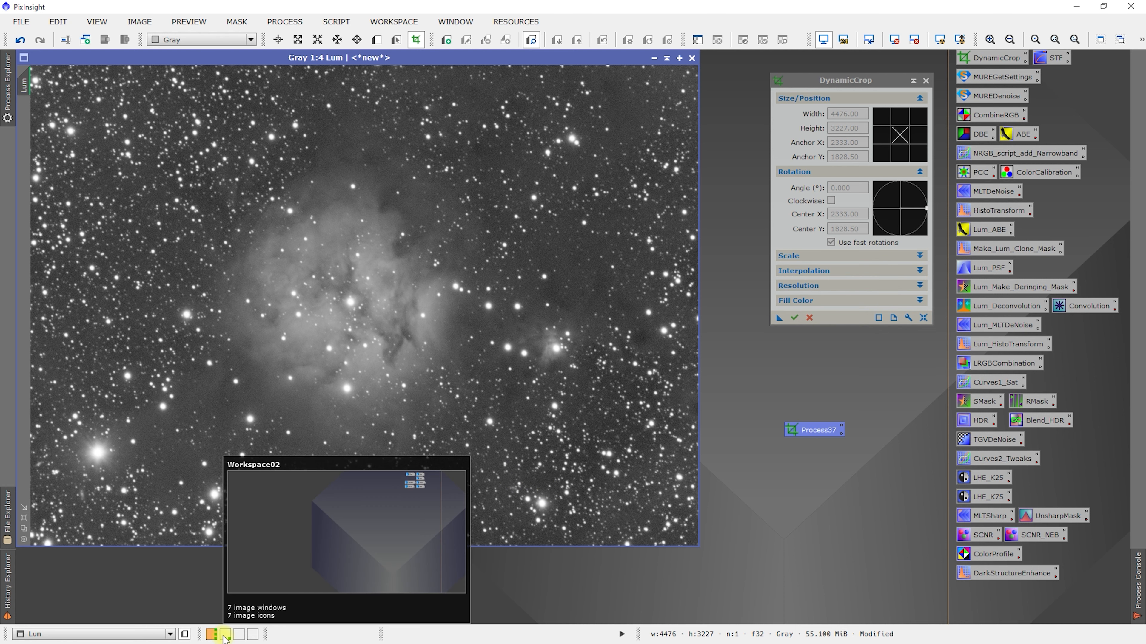
- Move the Process37 crop icon to Workspace02 and switch to that workspace
{"action": "right_click", "coordinate": [805, 433]}
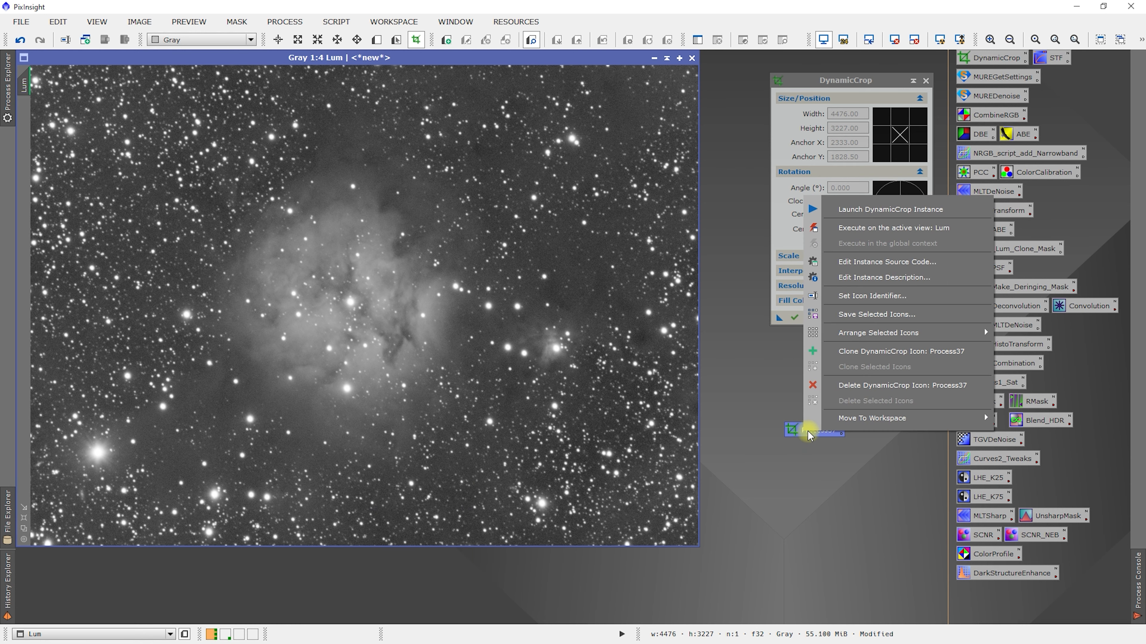
{"action": "mouse_move", "coordinate": [875, 419]}
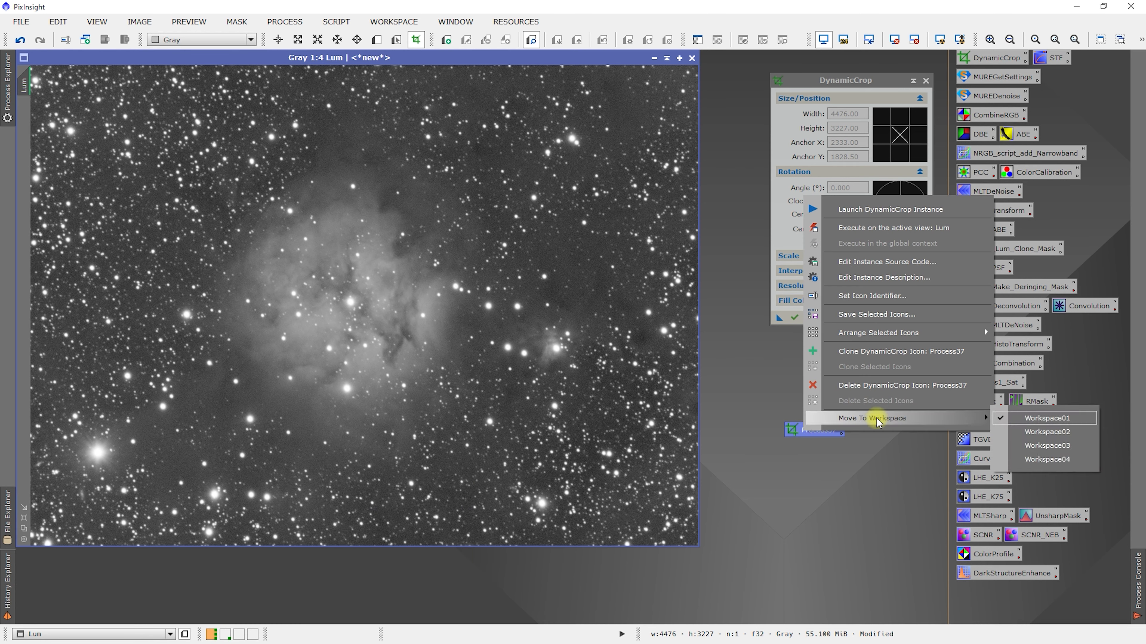
{"action": "left_click", "coordinate": [1062, 433]}
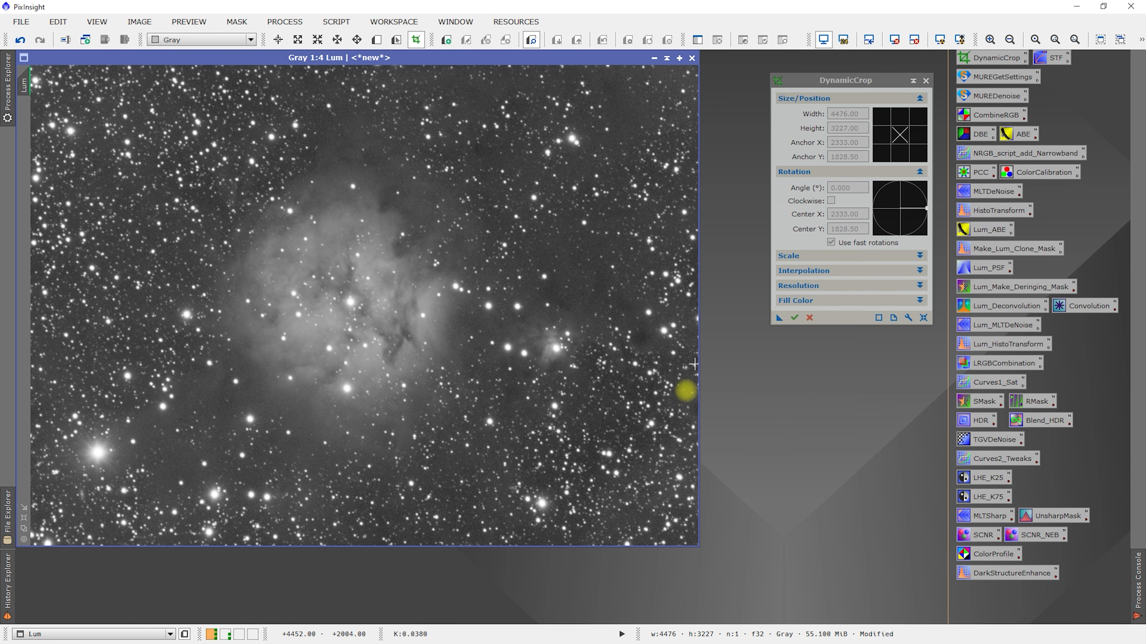
{"action": "left_click", "coordinate": [226, 634]}
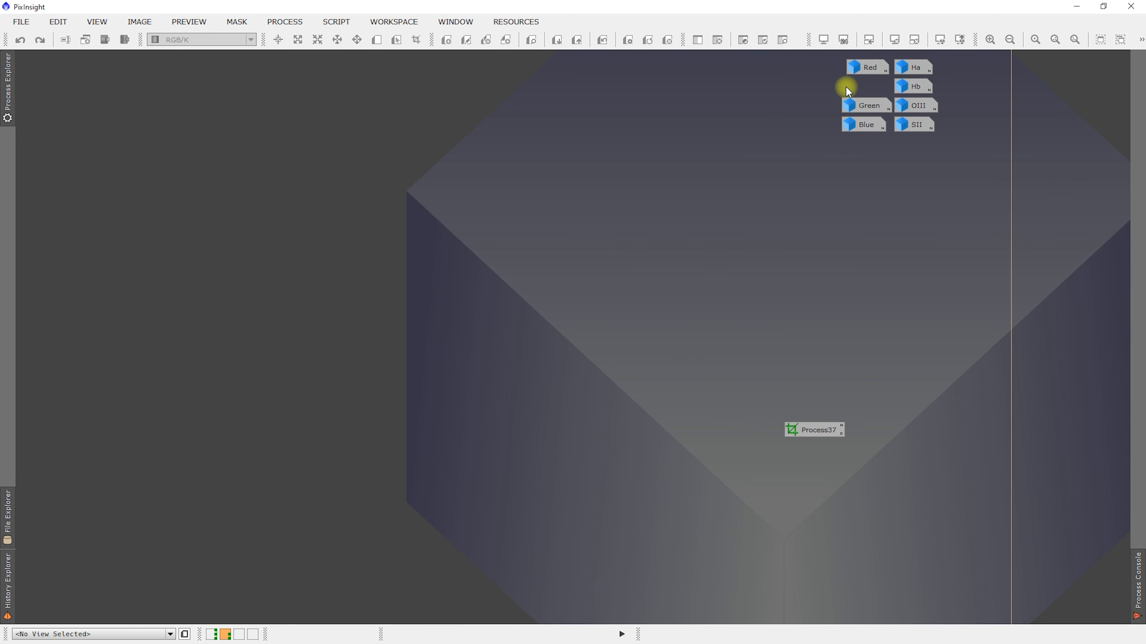
- Select all seven Red, Green, Blue, Ha, Hb, OIII and SII image icons and deiconize them together
{"action": "mouse_move", "coordinate": [873, 70]}
{"action": "left_click_drag", "start_coordinate": [844, 217], "coordinate": [967, 56]}
{"action": "right_click", "coordinate": [911, 111]}
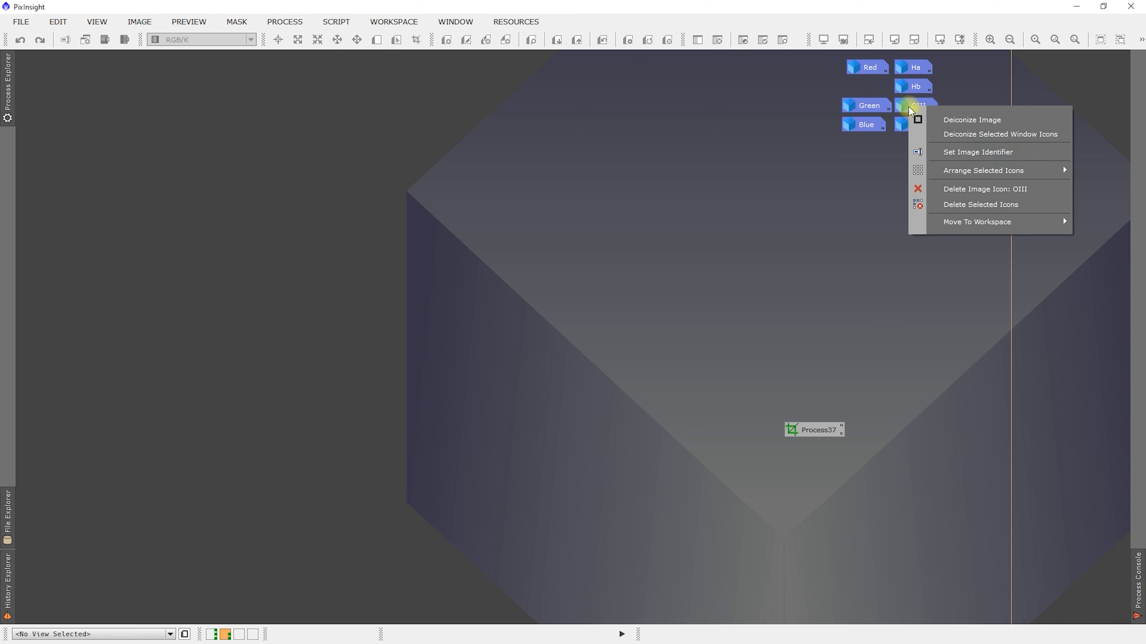
{"action": "mouse_move", "coordinate": [956, 224]}
{"action": "left_click", "coordinate": [962, 135]}
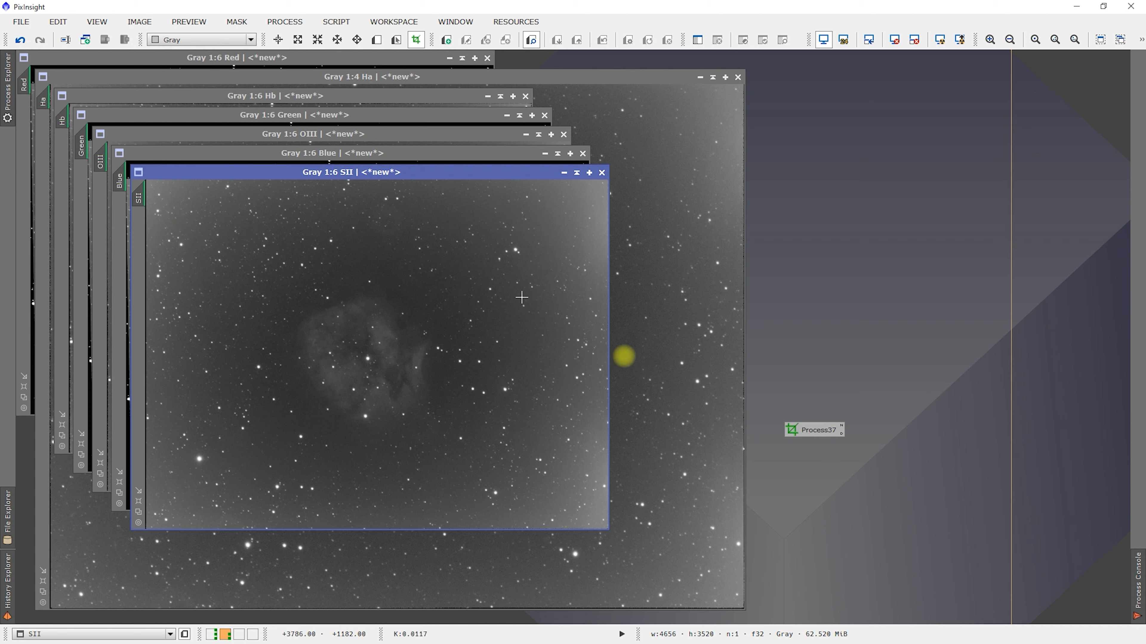
- Apply the Process37 crop to the SII image, fit its window to the result and iconize it
{"action": "left_click_drag", "start_coordinate": [817, 433], "coordinate": [232, 331]}
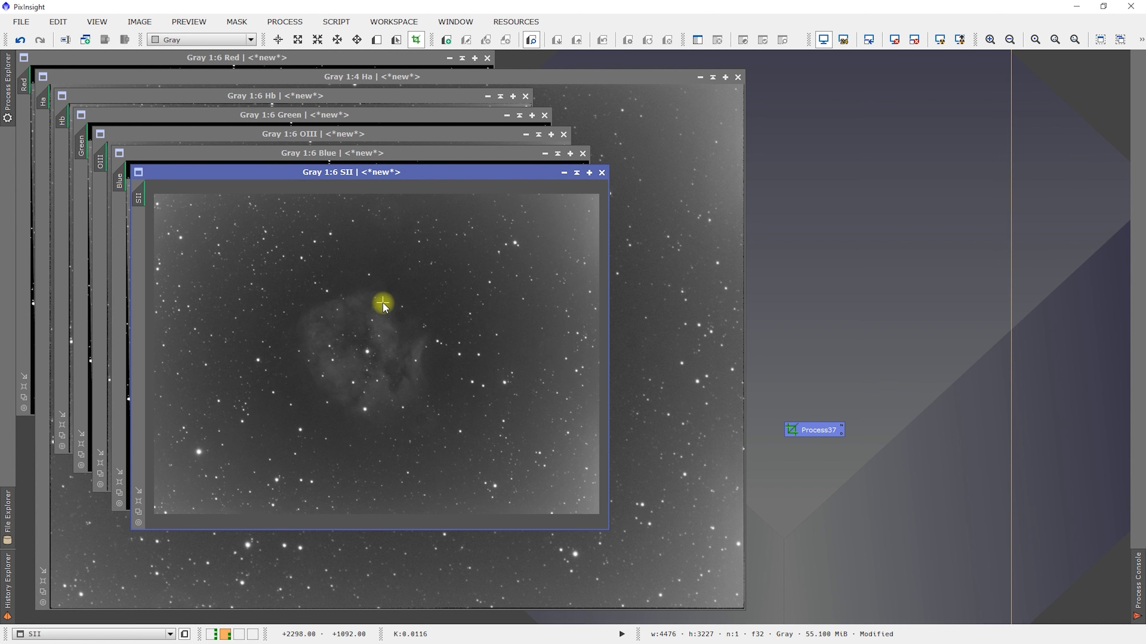
{"action": "left_click", "coordinate": [139, 502]}
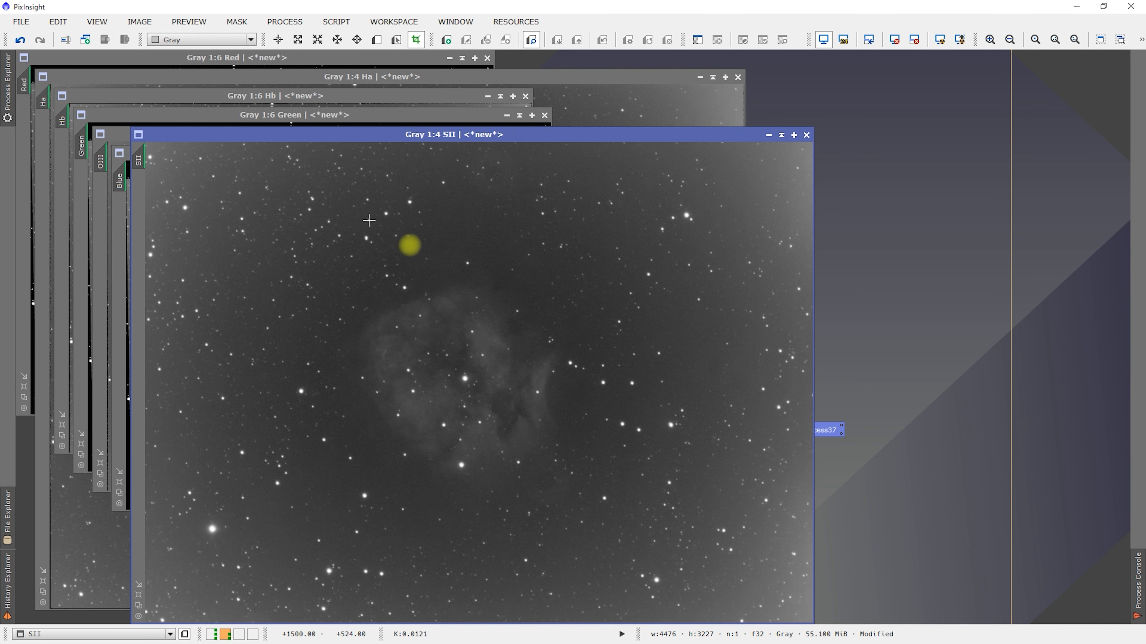
{"action": "left_click", "coordinate": [769, 135]}
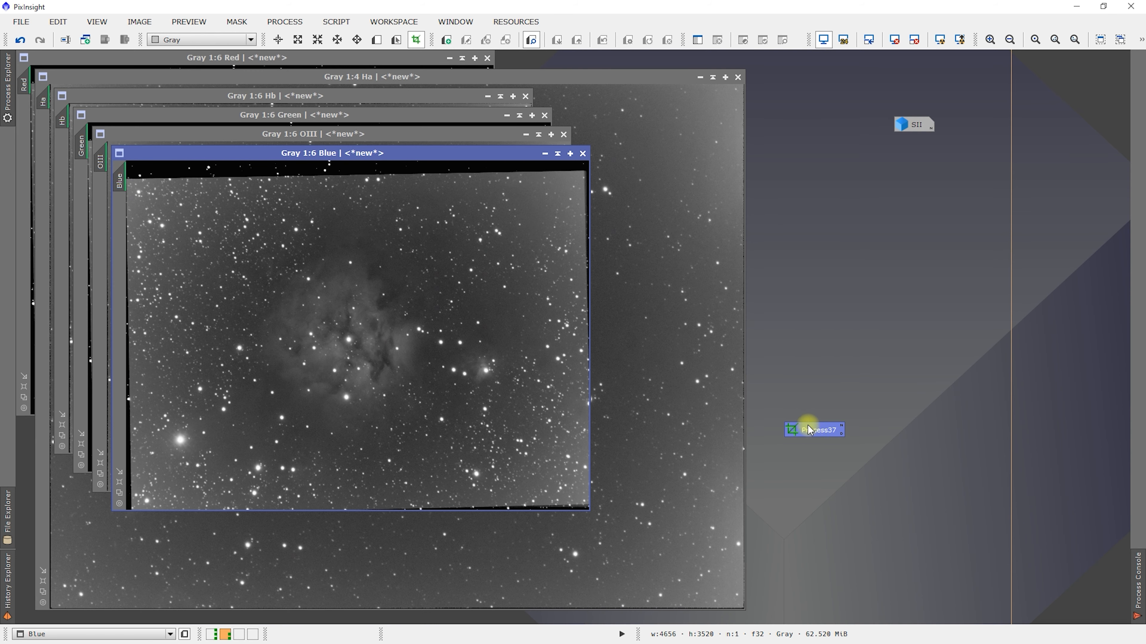
- Apply the Process37 crop to the Blue image, fit its window to the result and iconize it
{"action": "left_click_drag", "start_coordinate": [807, 433], "coordinate": [424, 343]}
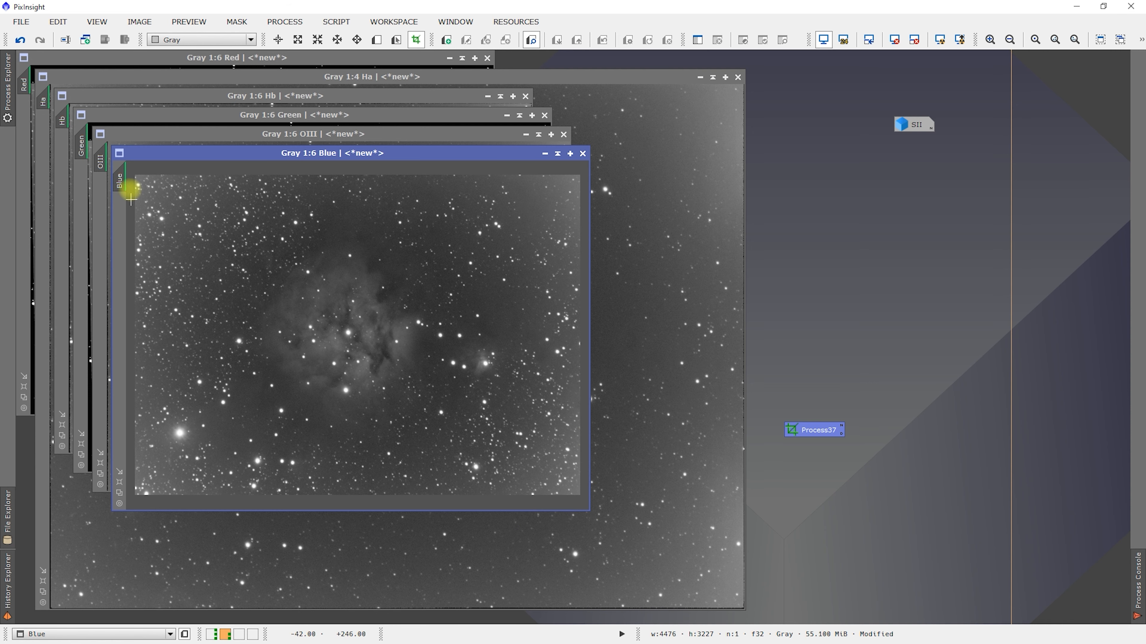
{"action": "left_click", "coordinate": [120, 482]}
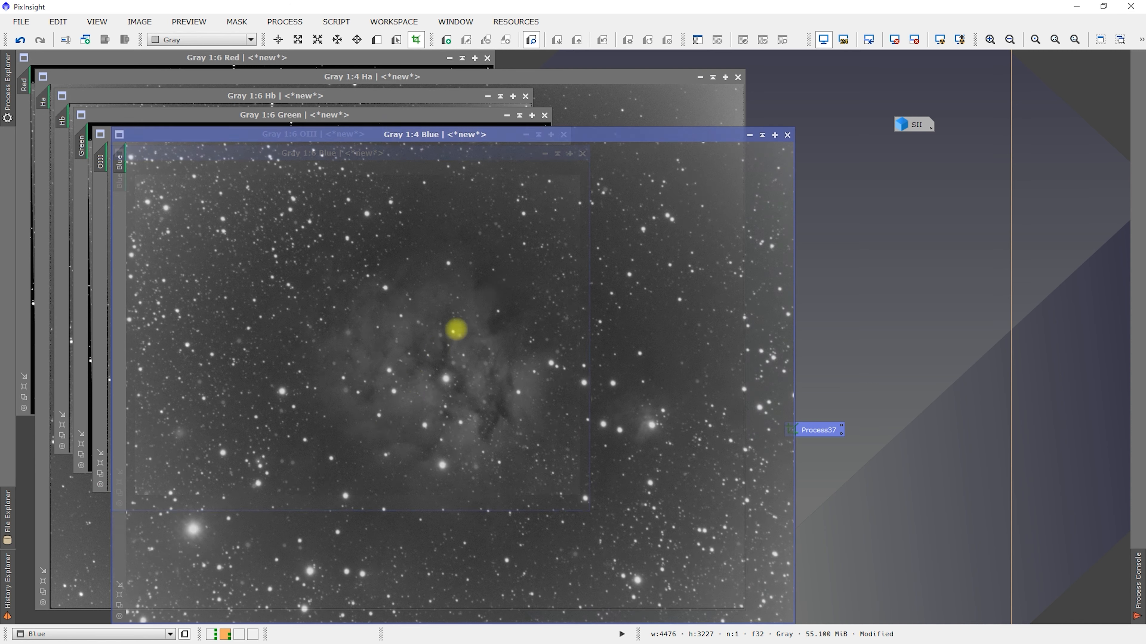
{"action": "left_click", "coordinate": [750, 135]}
- Apply the Process37 crop to the OIII image, fit its window to the result and iconize it
{"action": "left_click_drag", "start_coordinate": [817, 440], "coordinate": [391, 328]}
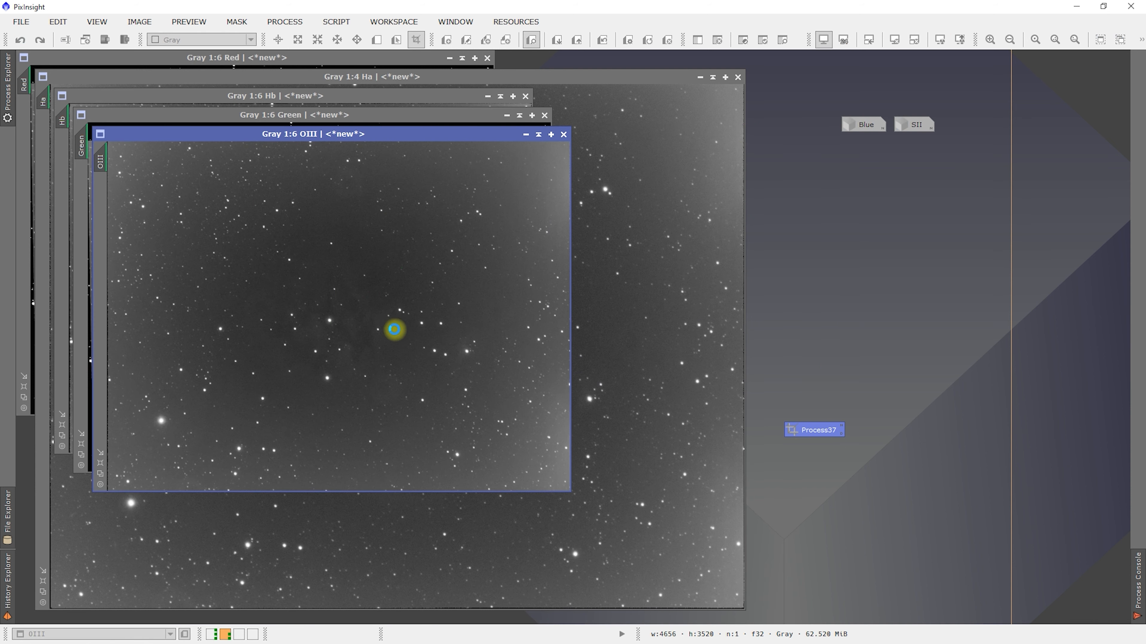
{"action": "left_click", "coordinate": [102, 465]}
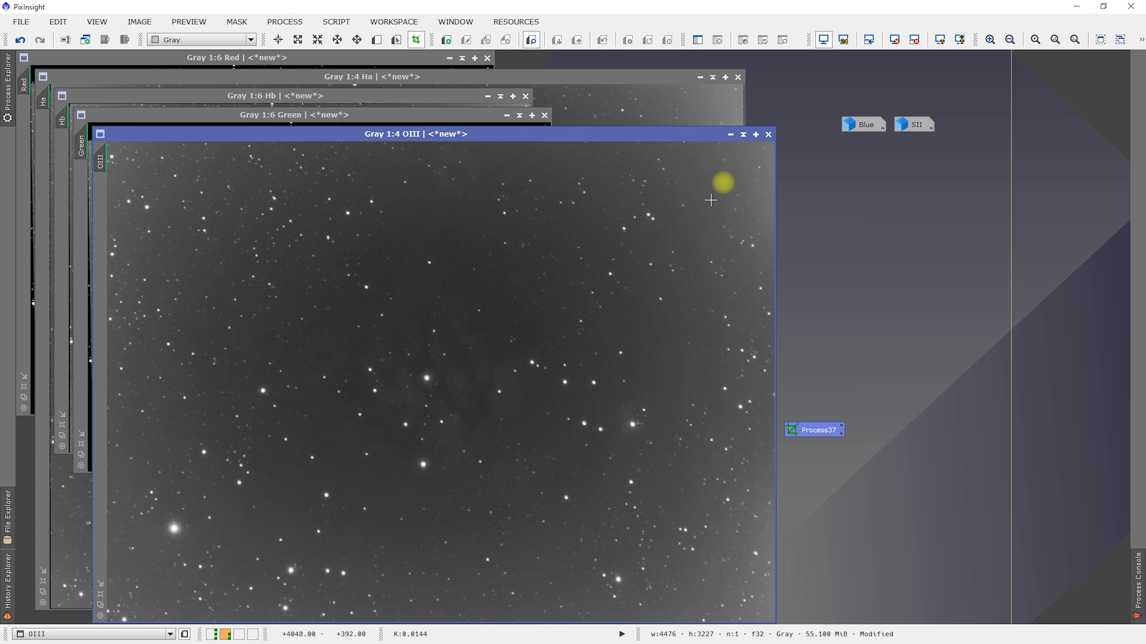
{"action": "left_click", "coordinate": [730, 136]}
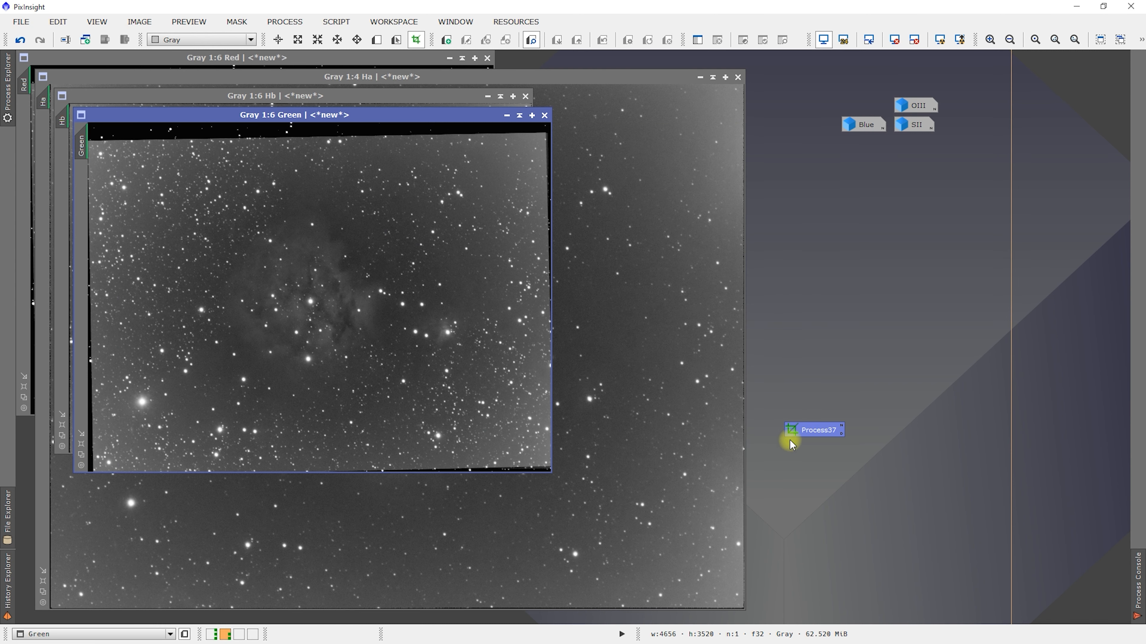
- Apply the Process37 crop to the Green image, fit its window to the result and iconize it
{"action": "left_click_drag", "start_coordinate": [808, 431], "coordinate": [389, 356]}
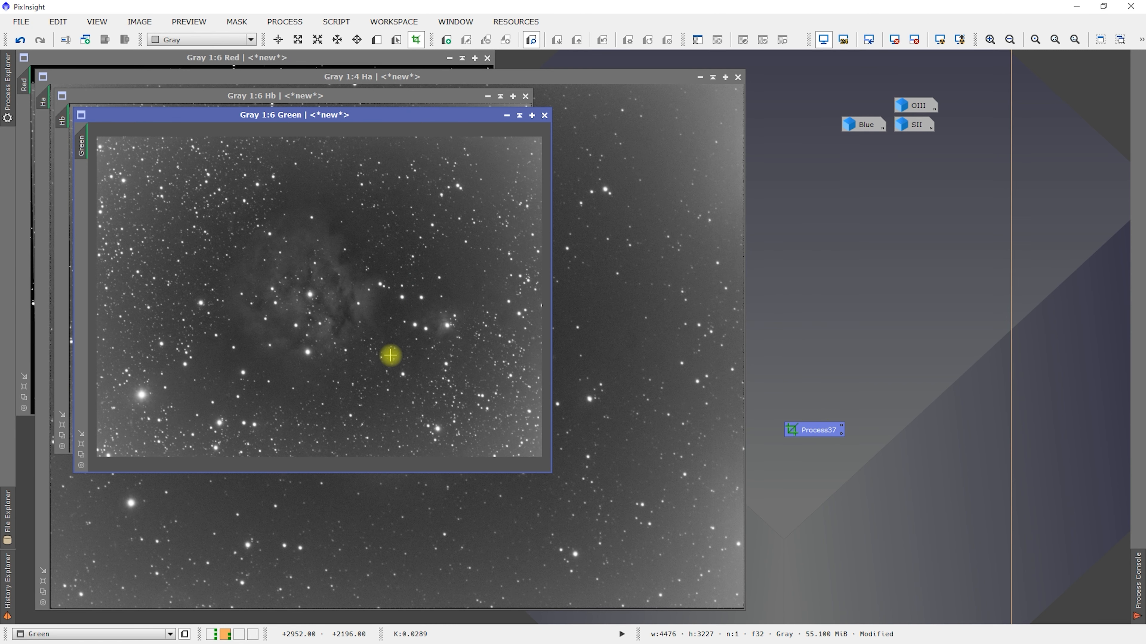
{"action": "left_click", "coordinate": [82, 444]}
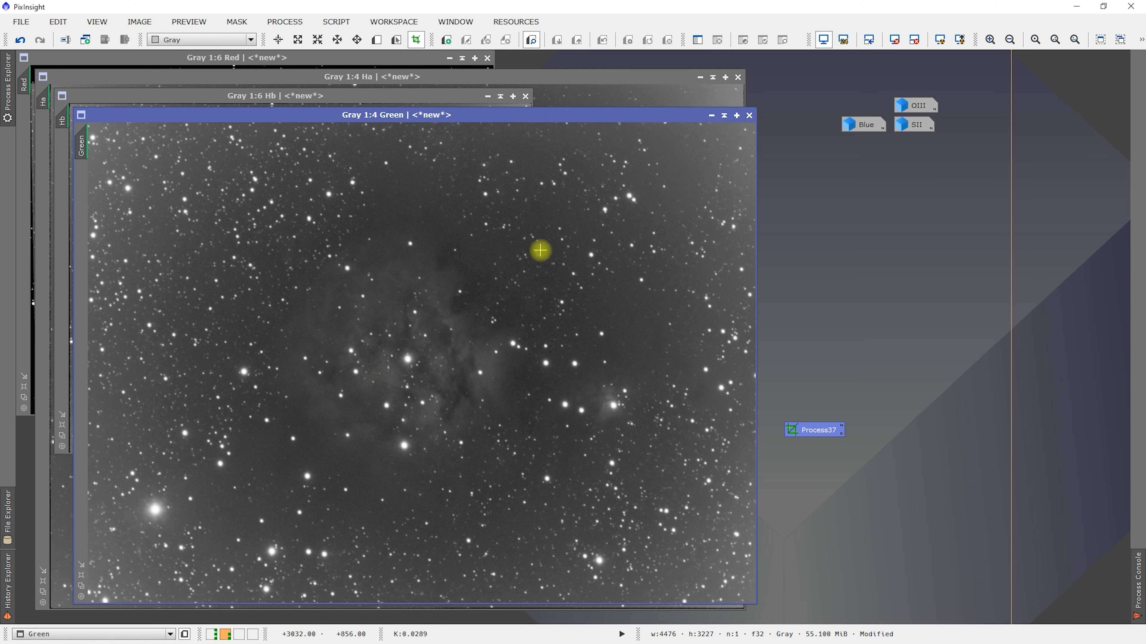
{"action": "left_click", "coordinate": [712, 116]}
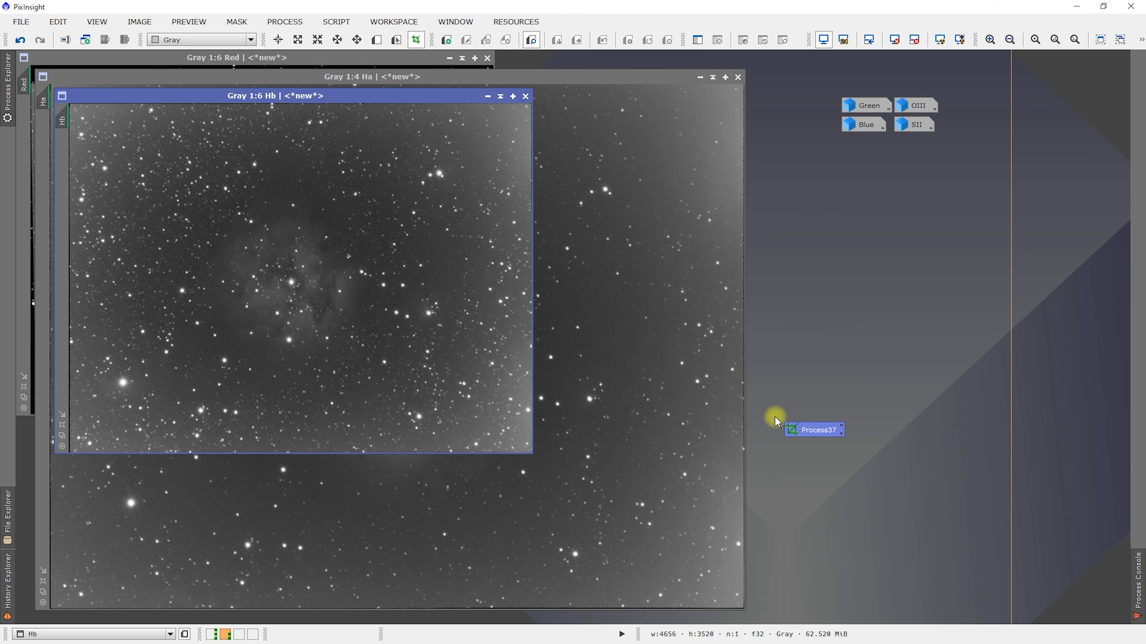
- Apply the Process37 crop to the Hb image, fit its window to the result and iconize it
{"action": "left_click_drag", "start_coordinate": [801, 428], "coordinate": [383, 269]}
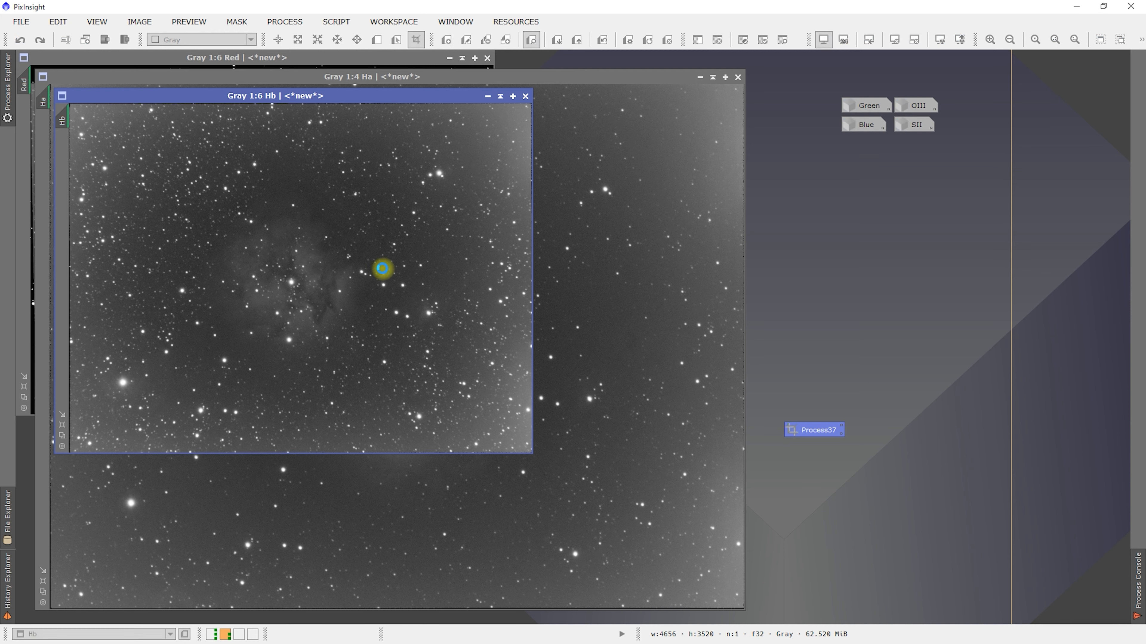
{"action": "left_click", "coordinate": [63, 425]}
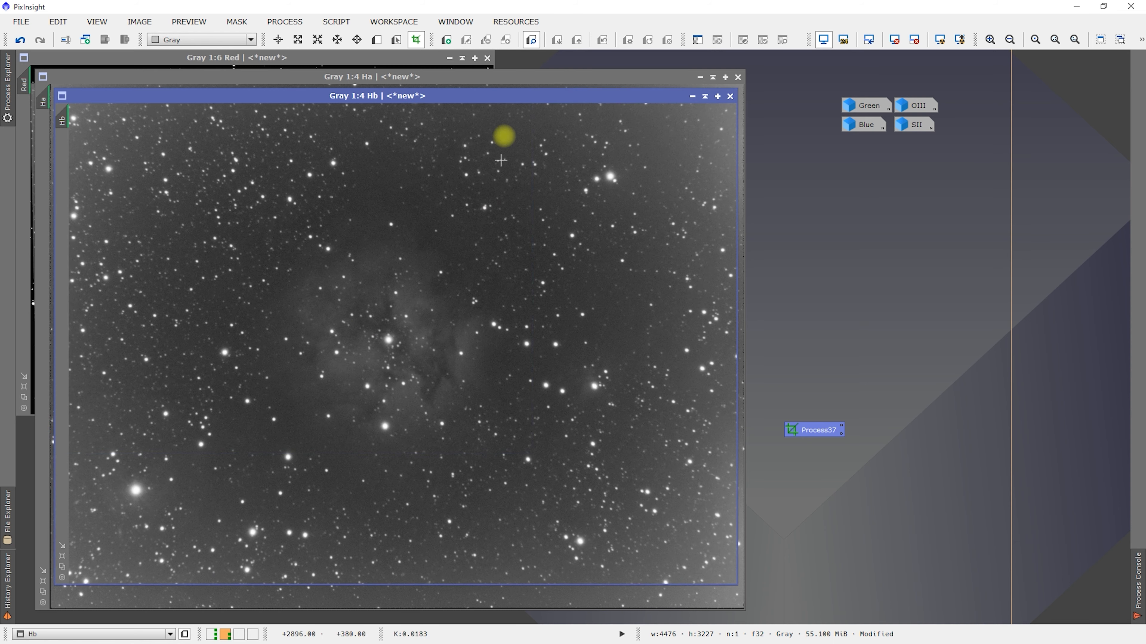
{"action": "left_click", "coordinate": [692, 96]}
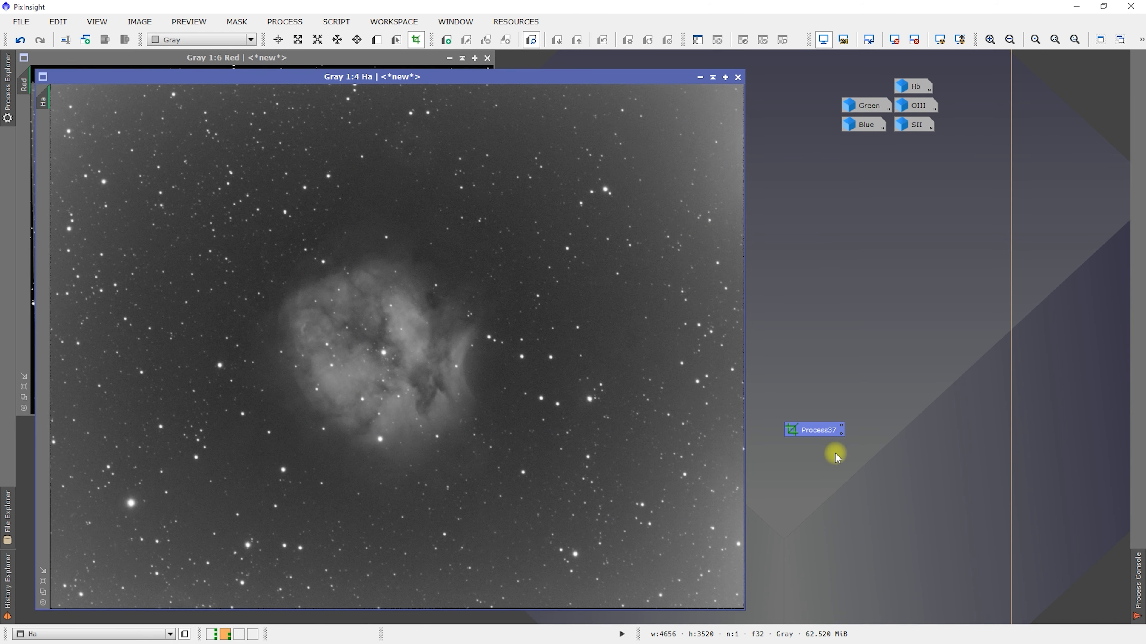
- Apply the Process37 crop to the Ha image, fit its window to the result and iconize it
{"action": "left_click_drag", "start_coordinate": [820, 435], "coordinate": [404, 425]}
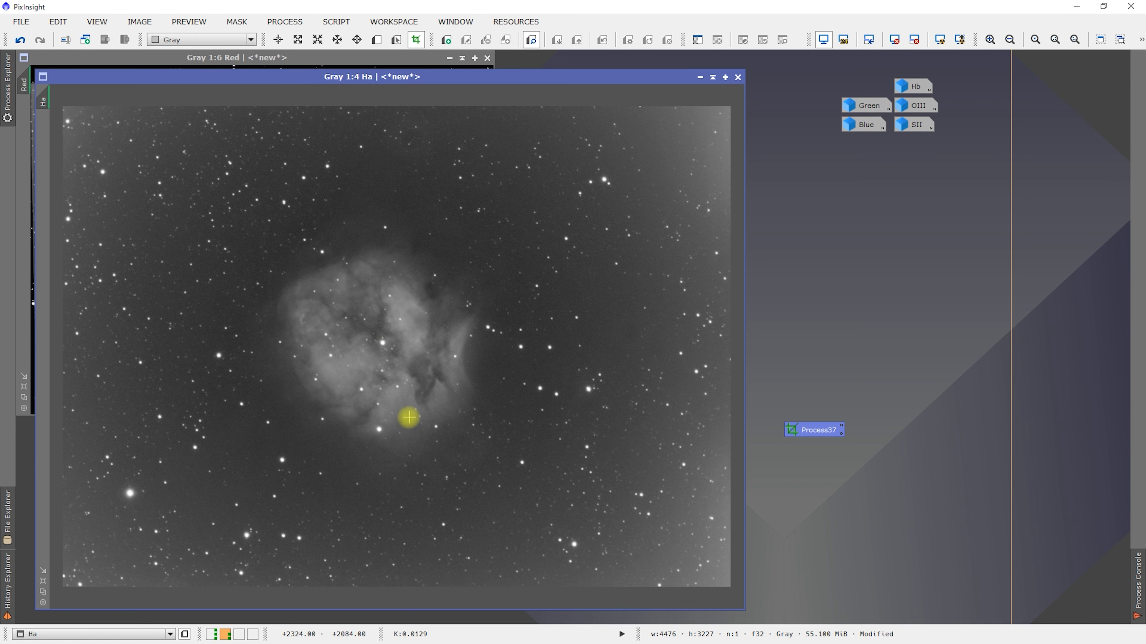
{"action": "left_click", "coordinate": [43, 583]}
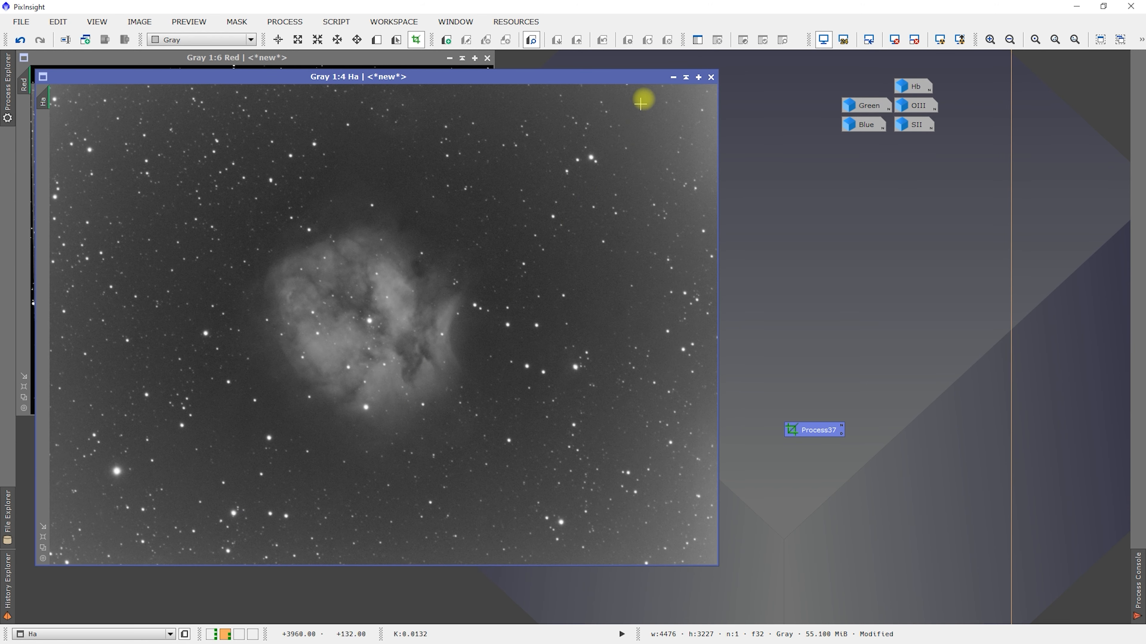
{"action": "left_click", "coordinate": [675, 79]}
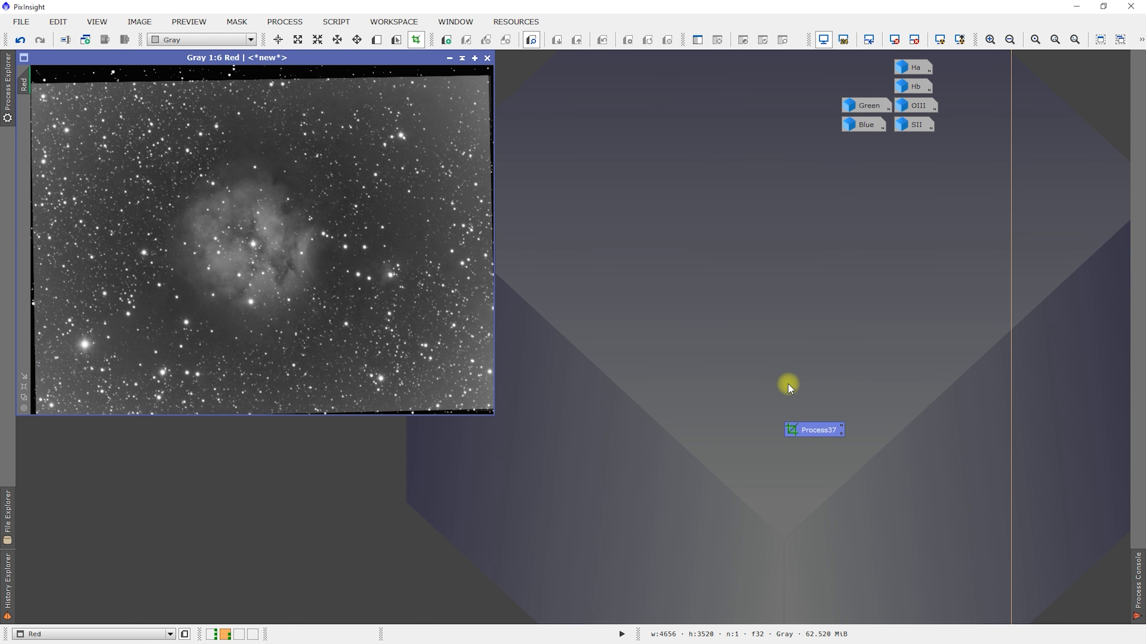
- Apply the Process37 crop to the Red image, fit its window to the result and iconize it
{"action": "left_click_drag", "start_coordinate": [814, 438], "coordinate": [272, 240]}
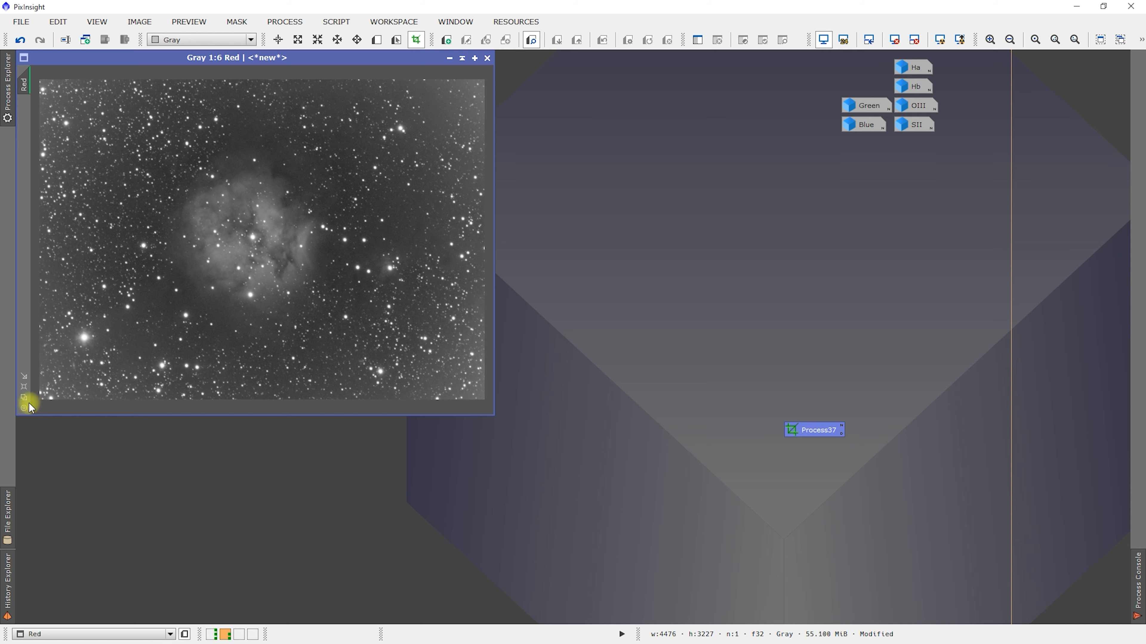
{"action": "left_click", "coordinate": [24, 386]}
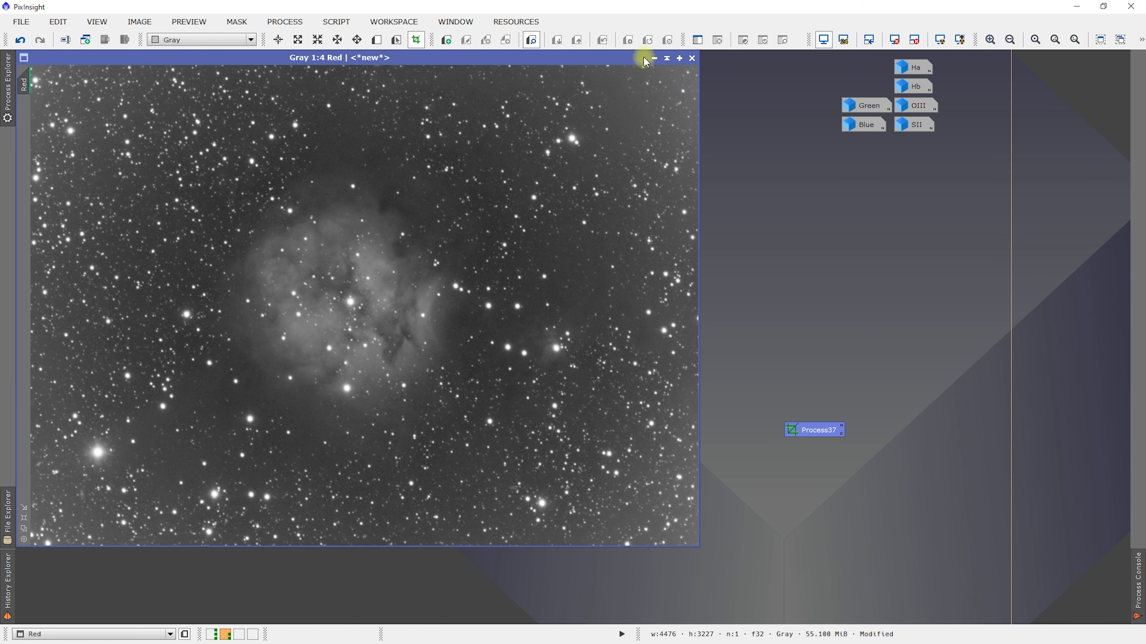
{"action": "left_click", "coordinate": [654, 58]}
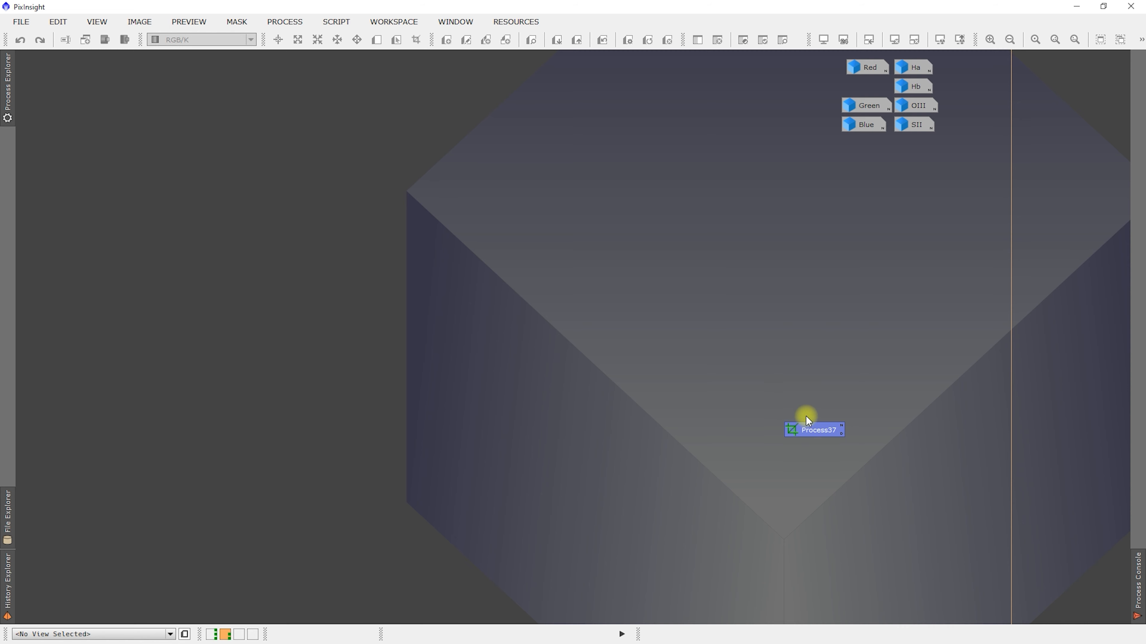
- Delete the Process37 crop icon from Workspace02 and close the DynamicCrop window on Workspace01
{"action": "right_click", "coordinate": [811, 432]}
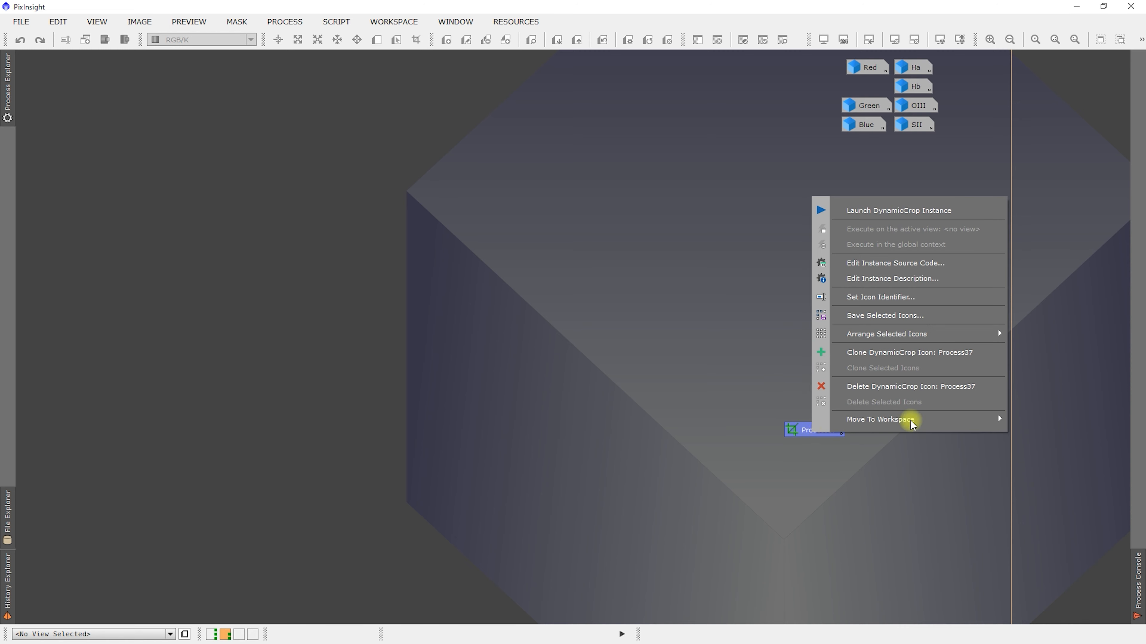
{"action": "left_click", "coordinate": [892, 388]}
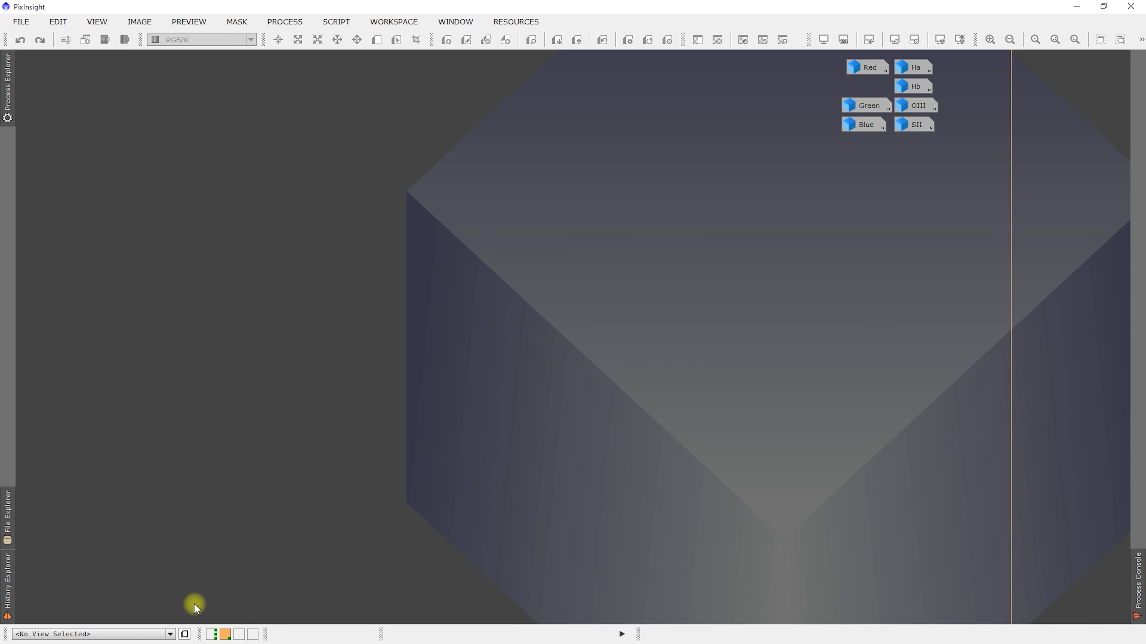
{"action": "left_click", "coordinate": [212, 636]}
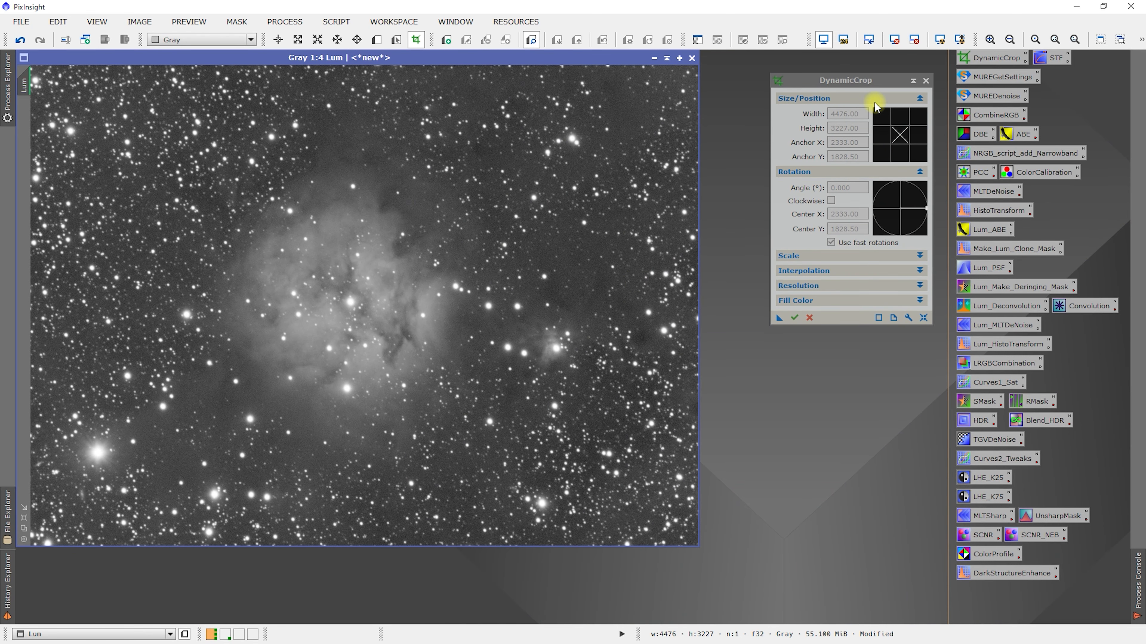
{"action": "left_click", "coordinate": [926, 81]}
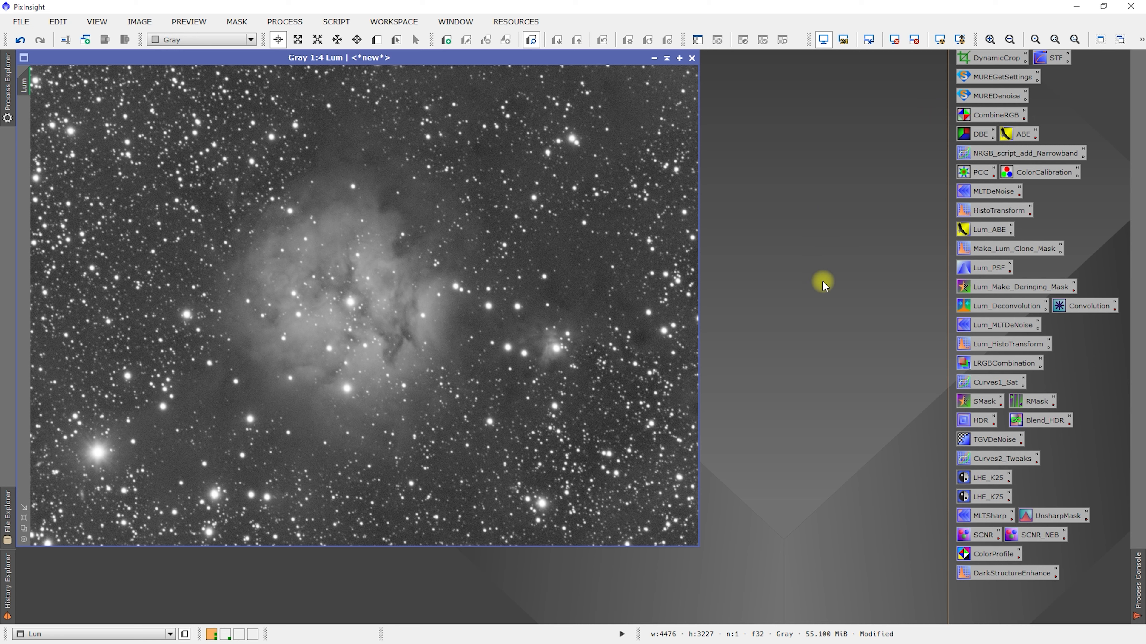